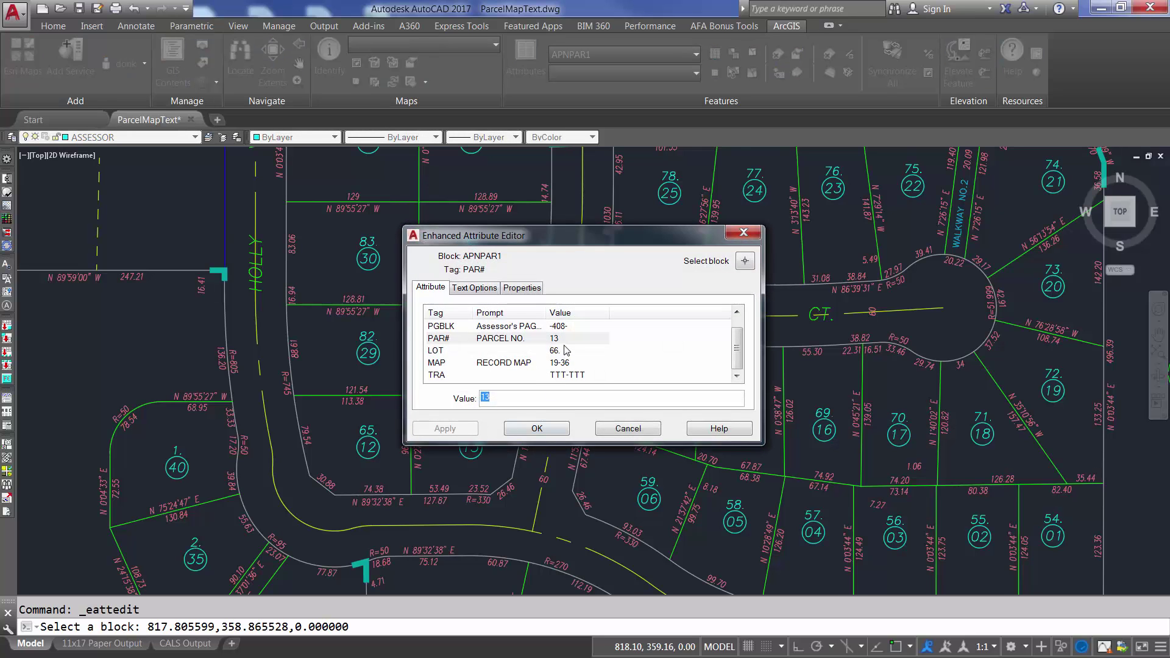
- Change parcel 66's PAR# attribute value to 22
left_click(562, 341)
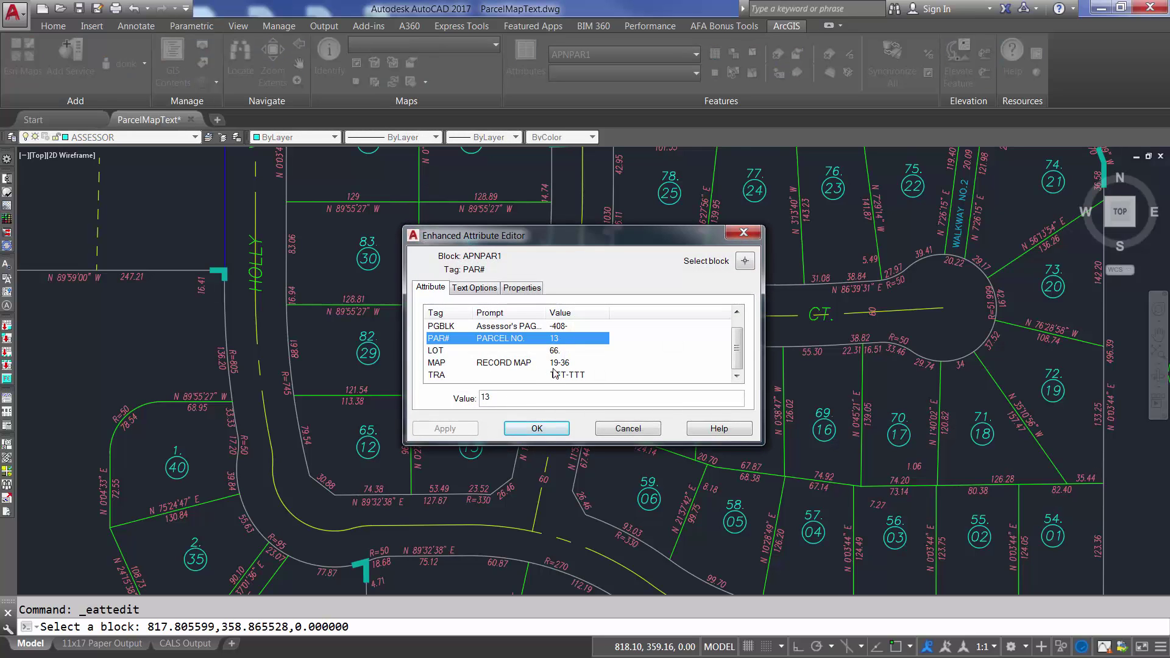
left_click(506, 398)
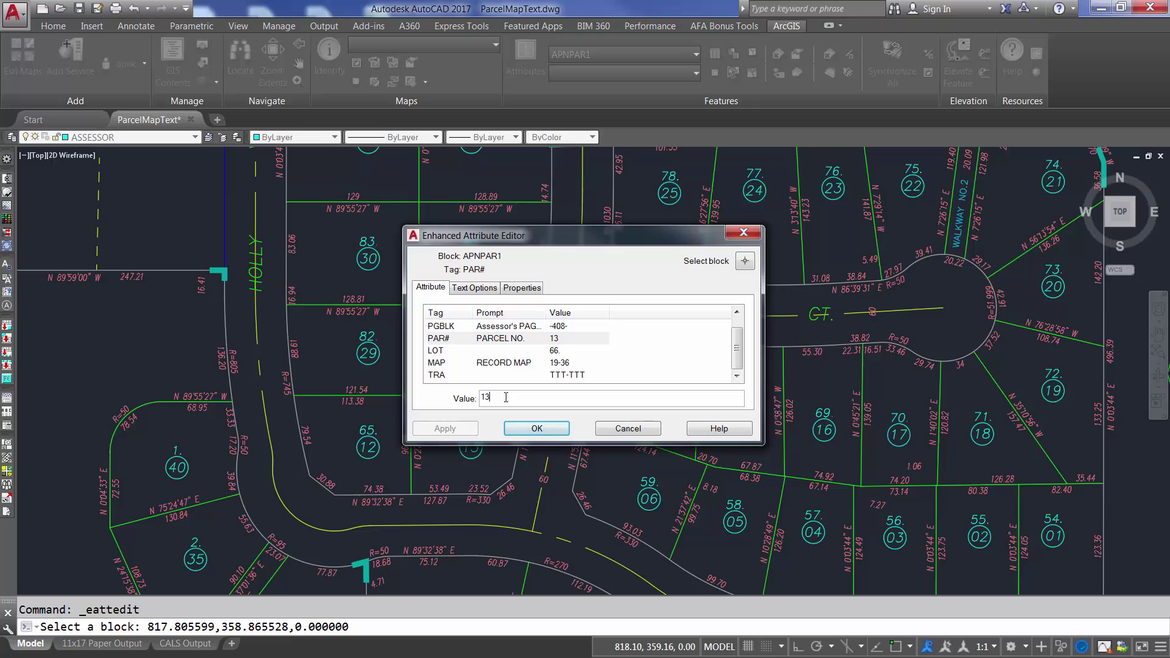
key("BackSpace")
key("BackSpace")
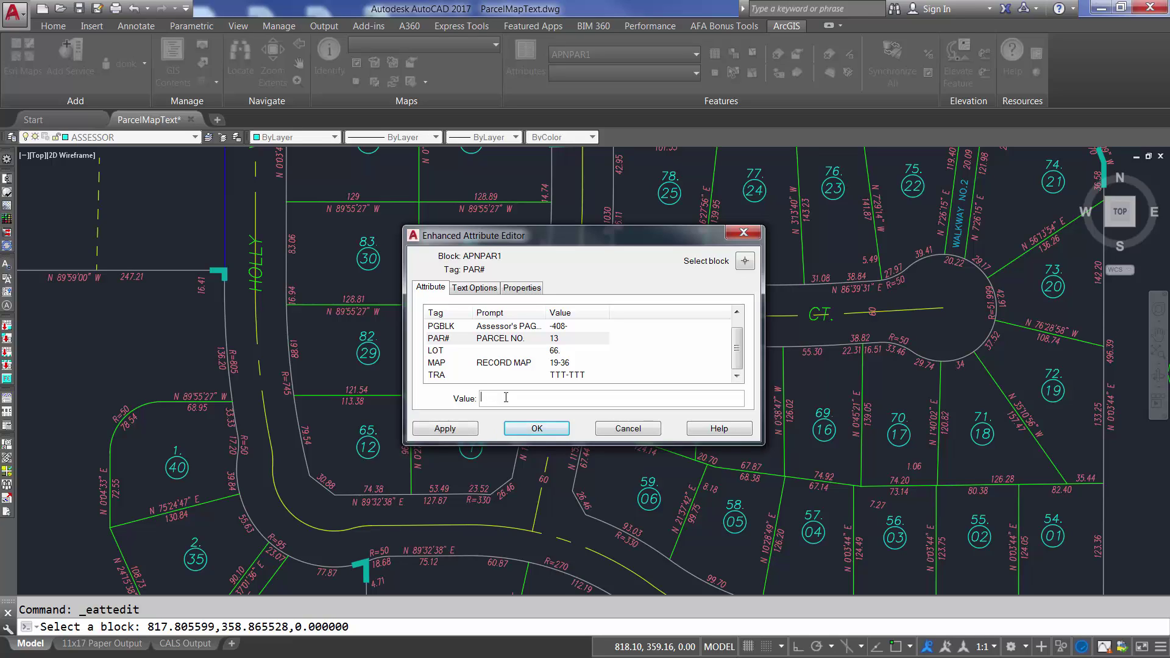
type("22")
left_click(536, 430)
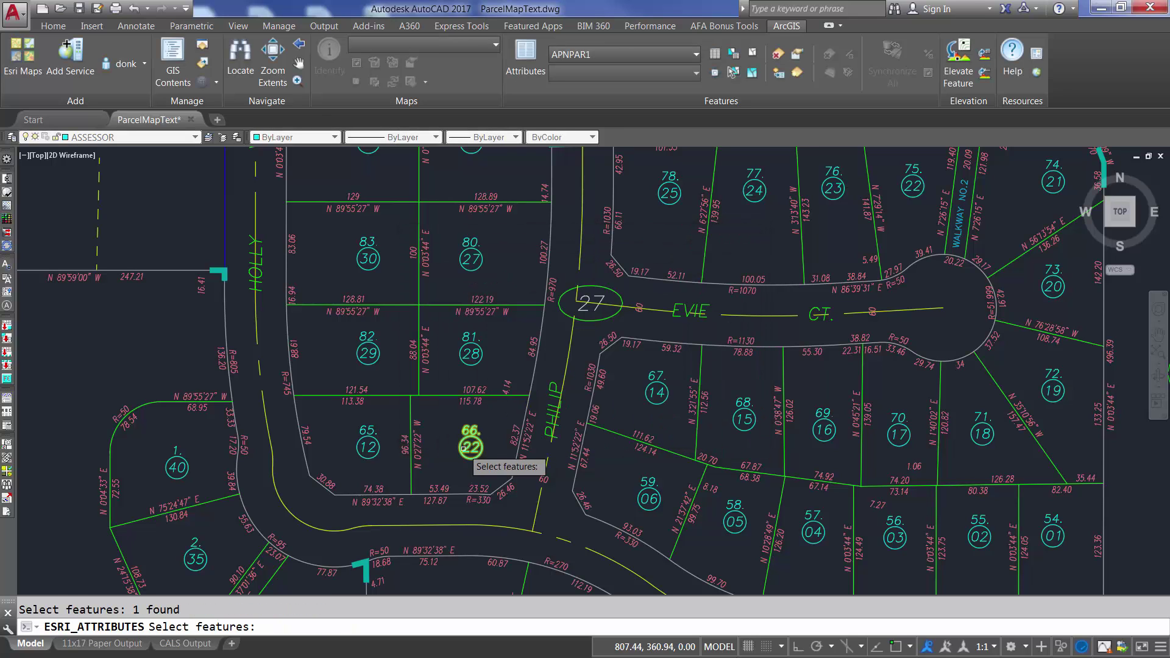
- Set the parcel's PAR# back to 13 in the ArcGIS feature attributes
key("Return")
left_click(183, 247)
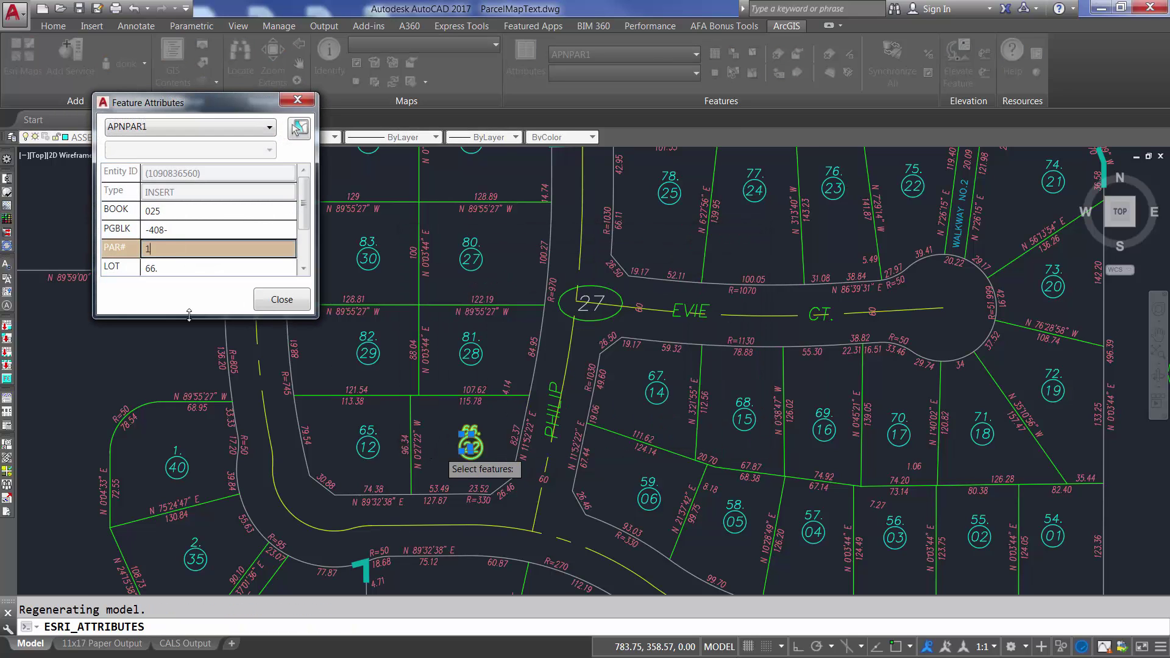
type("13")
left_click(279, 302)
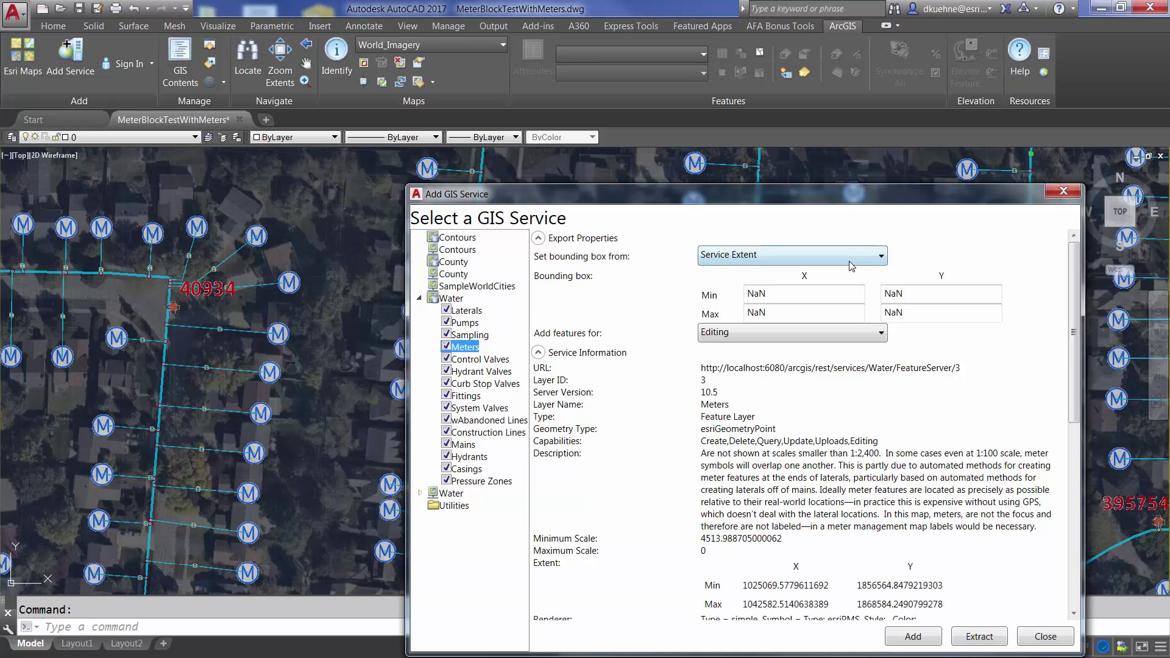
- Add the water Meters service with its bounding box limited to the Current View
left_click(851, 266)
left_click(774, 284)
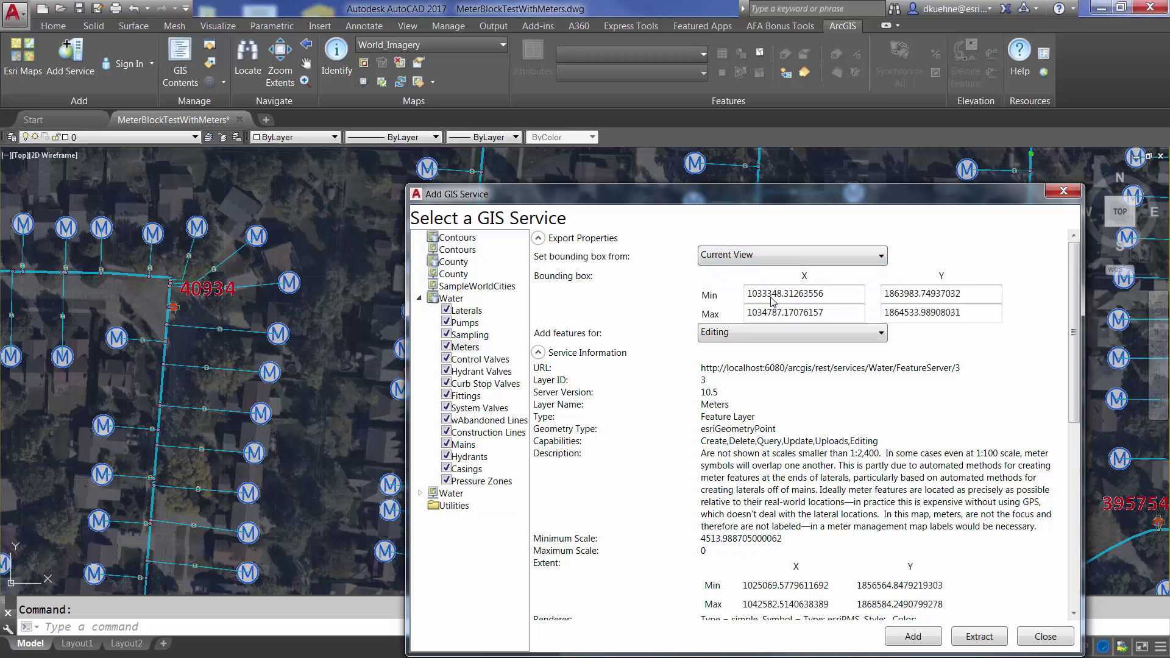
left_click(902, 637)
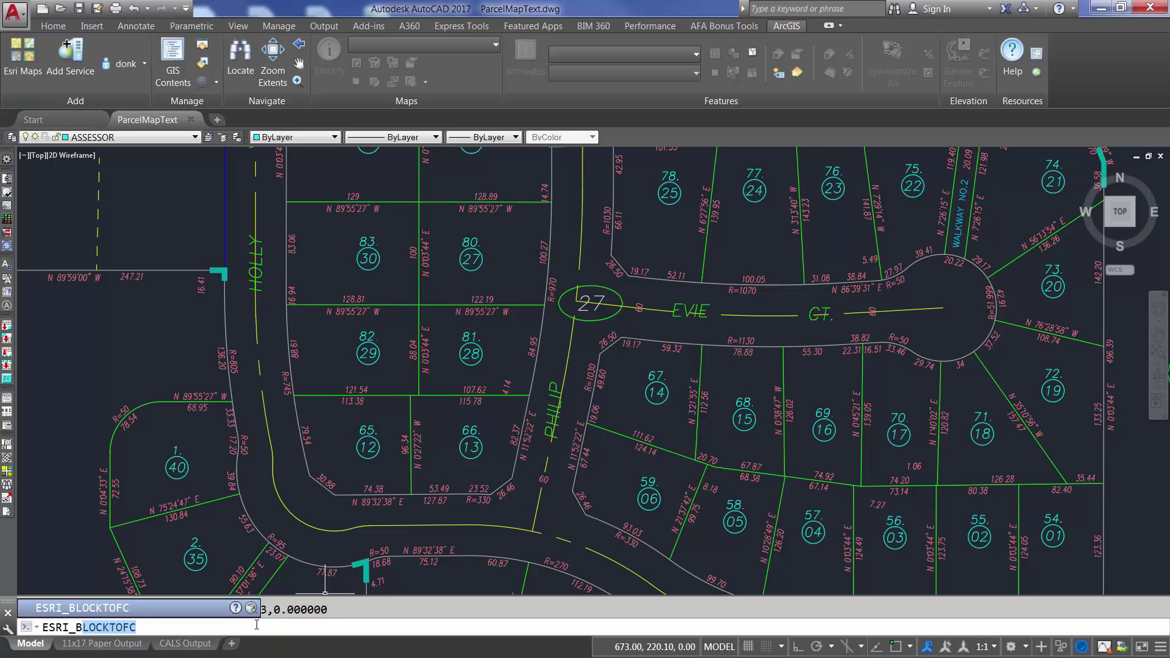
- Run ESRI_BLOCKTOFC, then make APNPAR1 the active class and review its attribute table
key("Return")
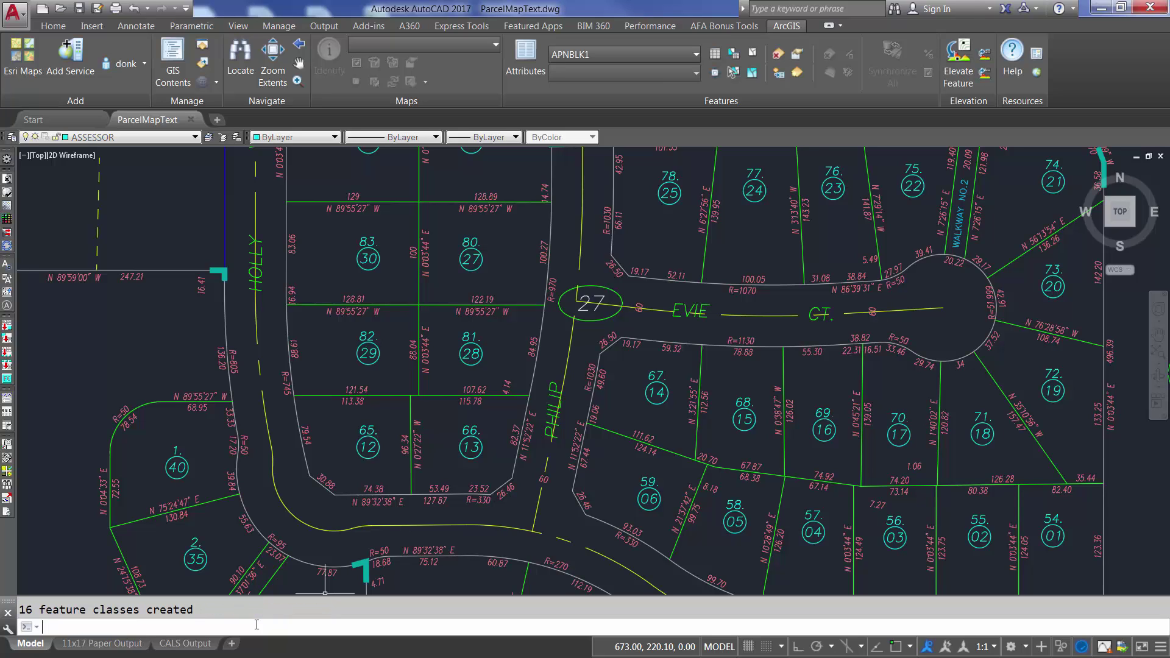
left_click(566, 57)
left_click(572, 209)
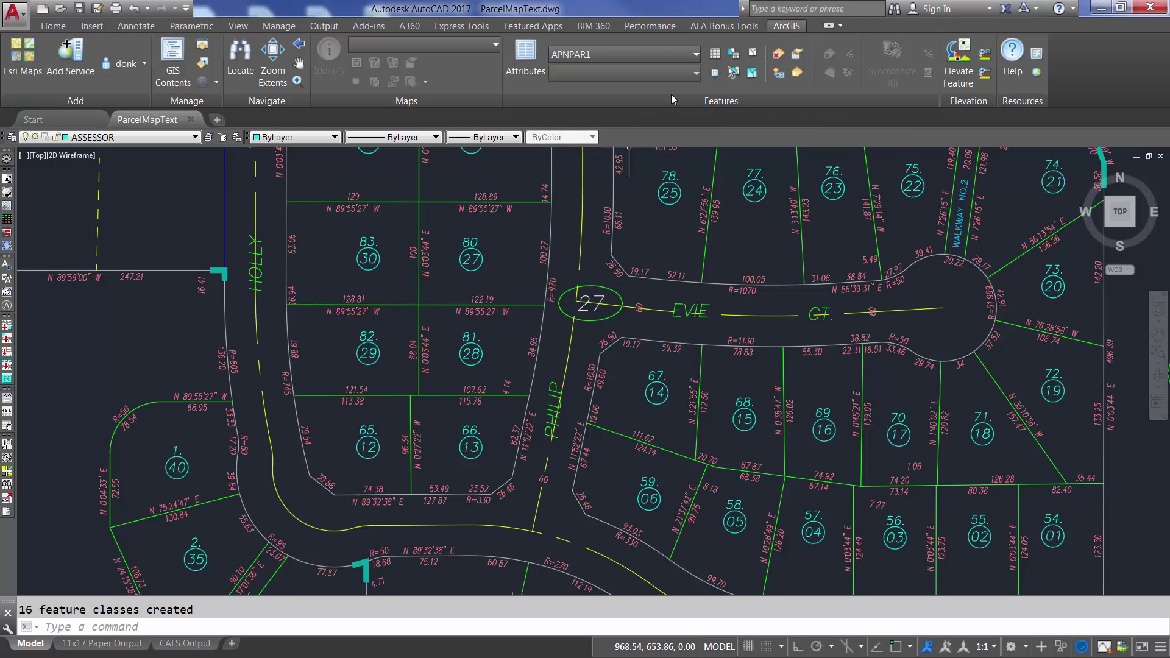
left_click(715, 55)
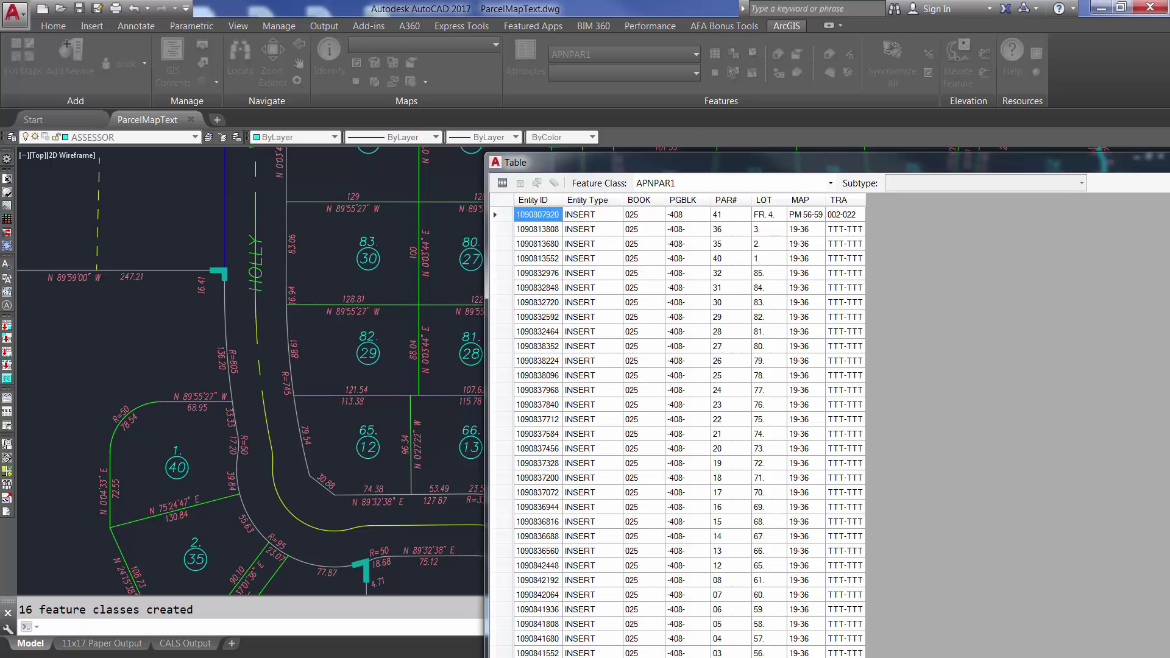
key("Escape")
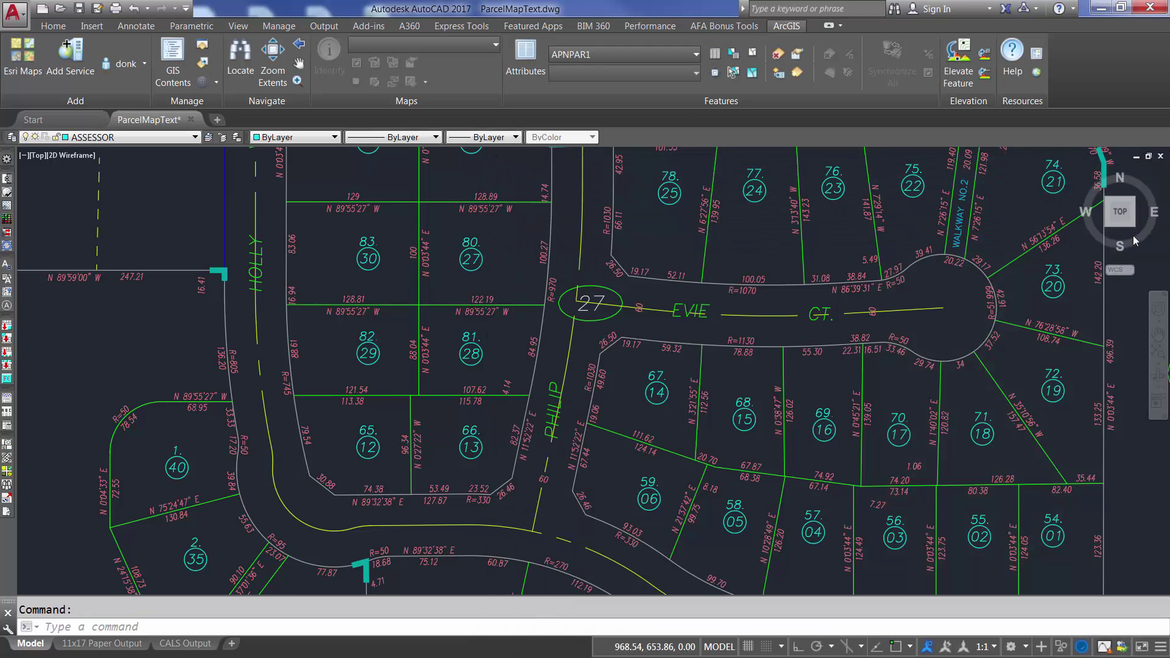
- Replace the PAR# value 13 with 22 in parcel 66's label block
double_click(473, 448)
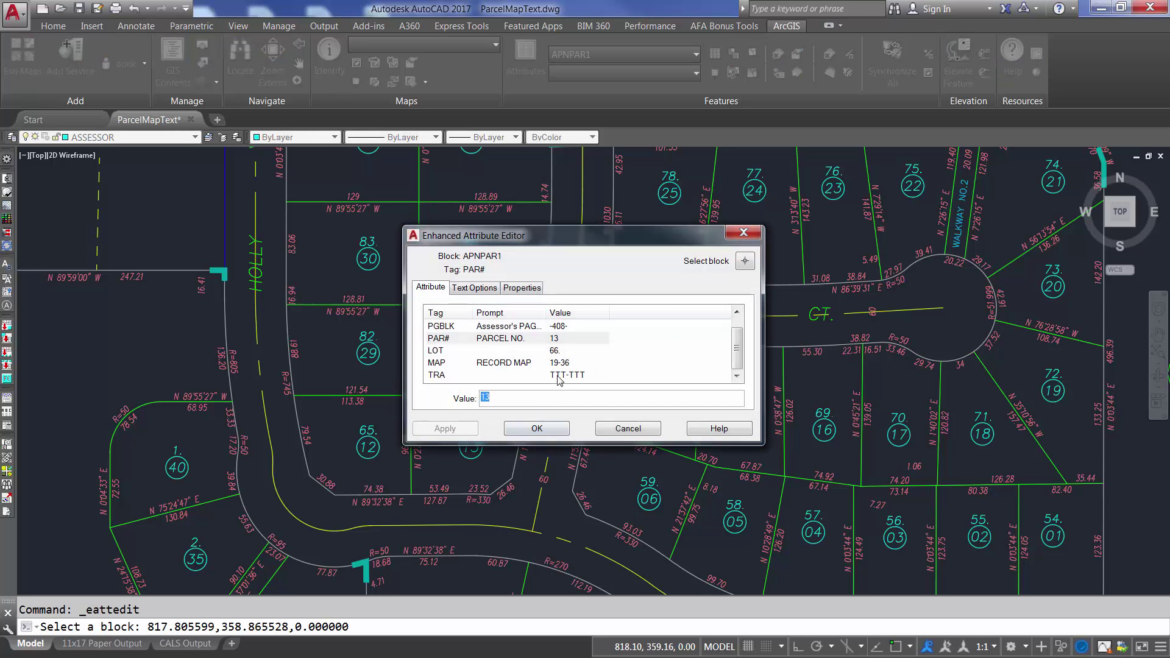
left_click(505, 397)
key("BackSpace")
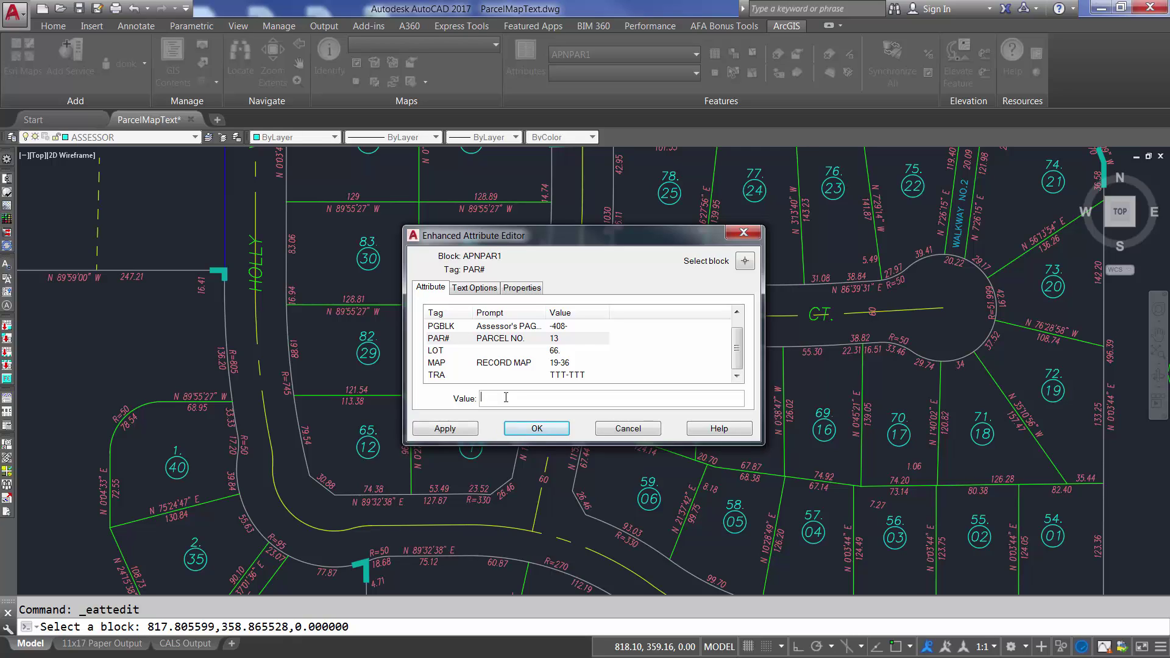
type("22")
left_click(535, 429)
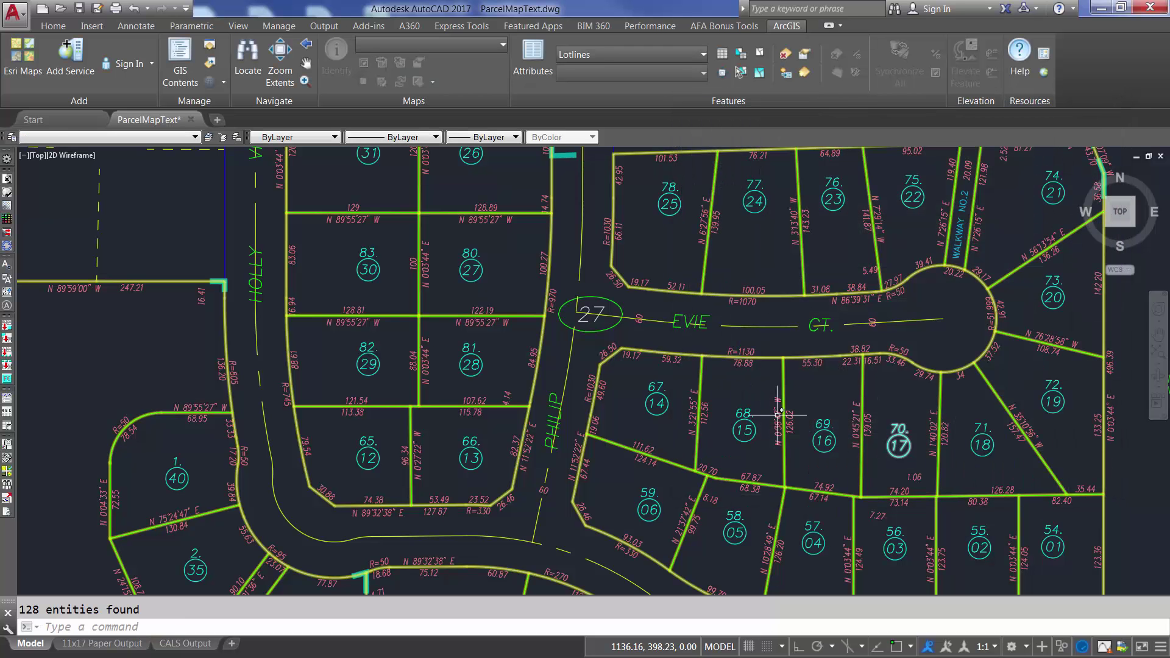
- Select all Lotlines and link the 62.29 text as a Distance label with ESRI_PICKLABEL
key("Escape")
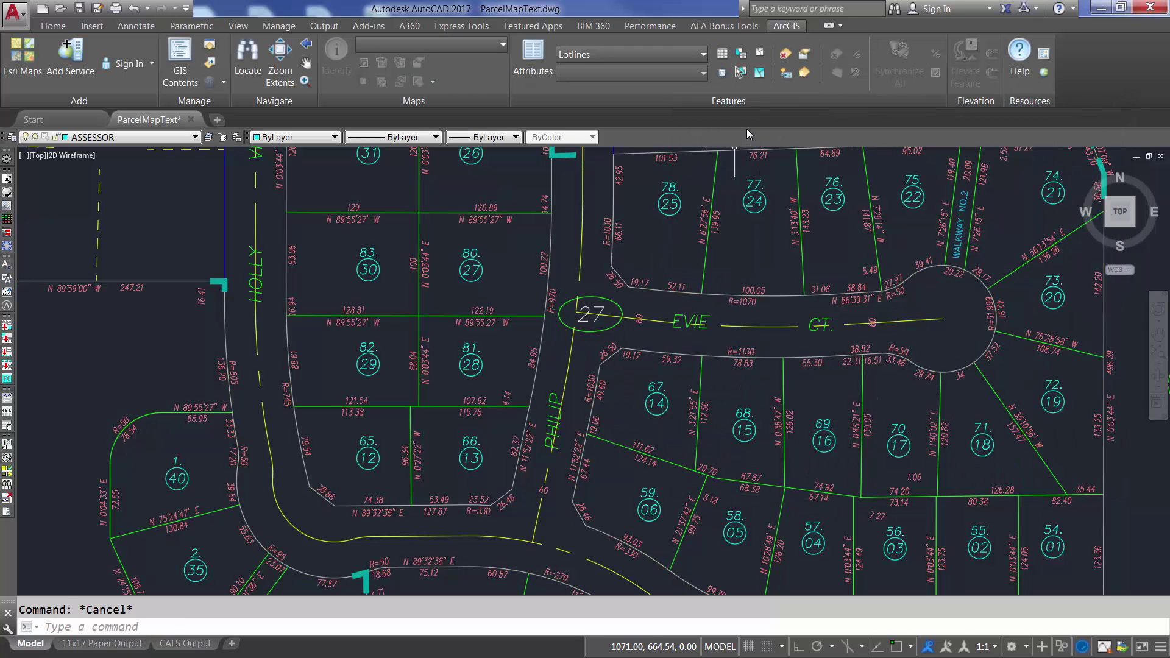
left_click(759, 73)
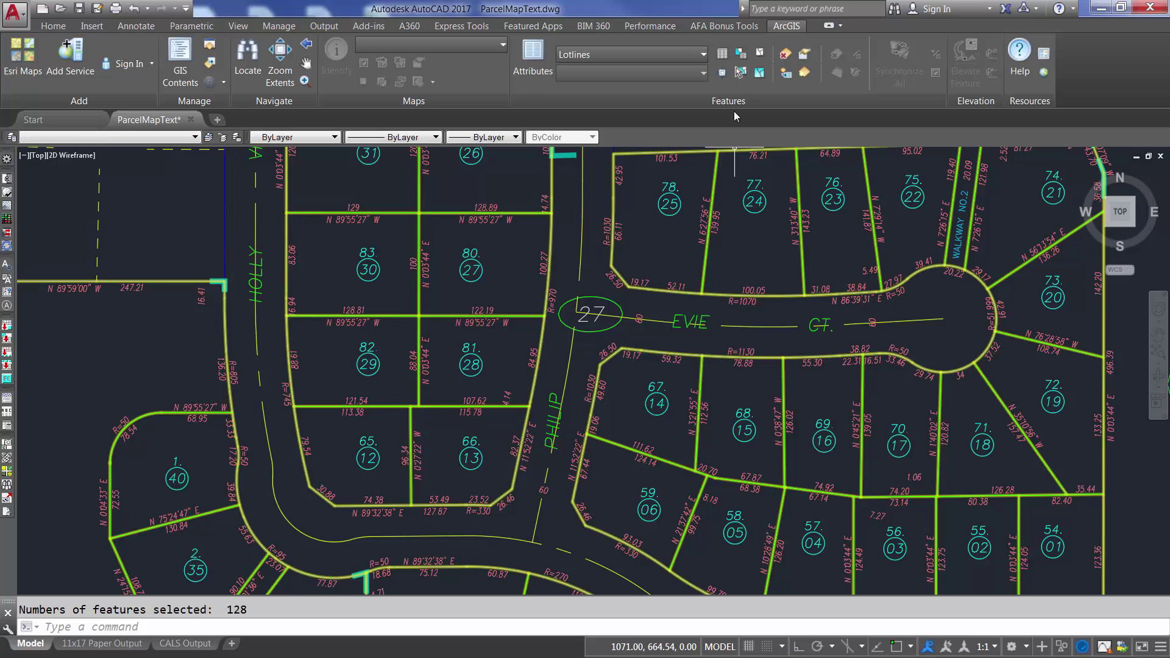
type("esri")
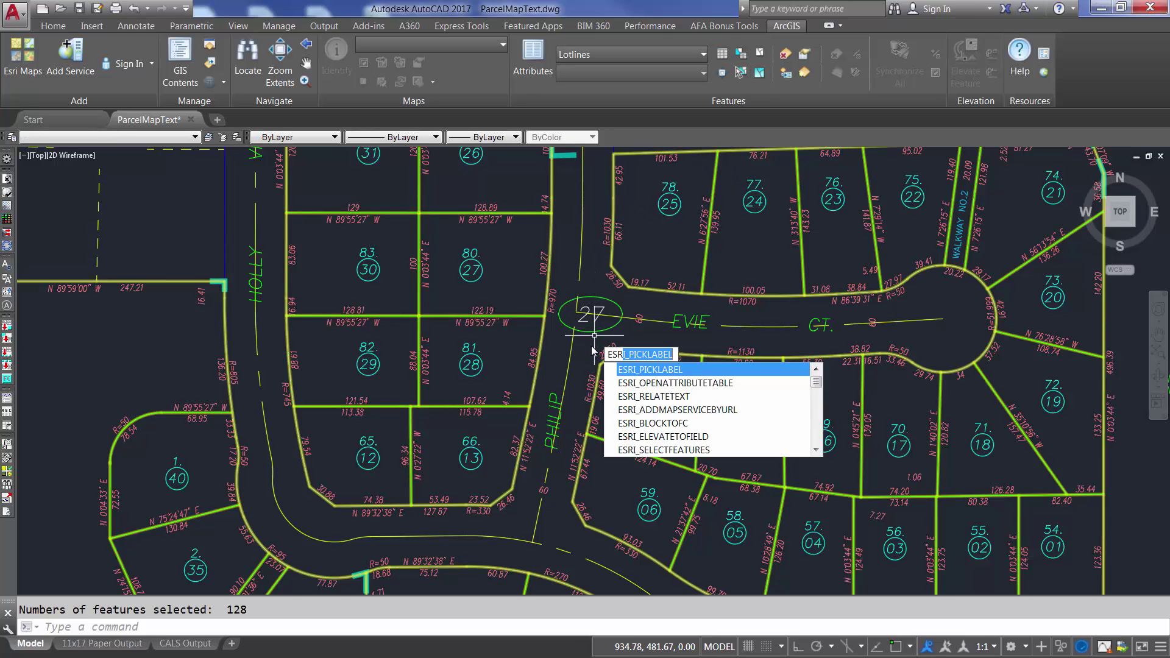
left_click(638, 368)
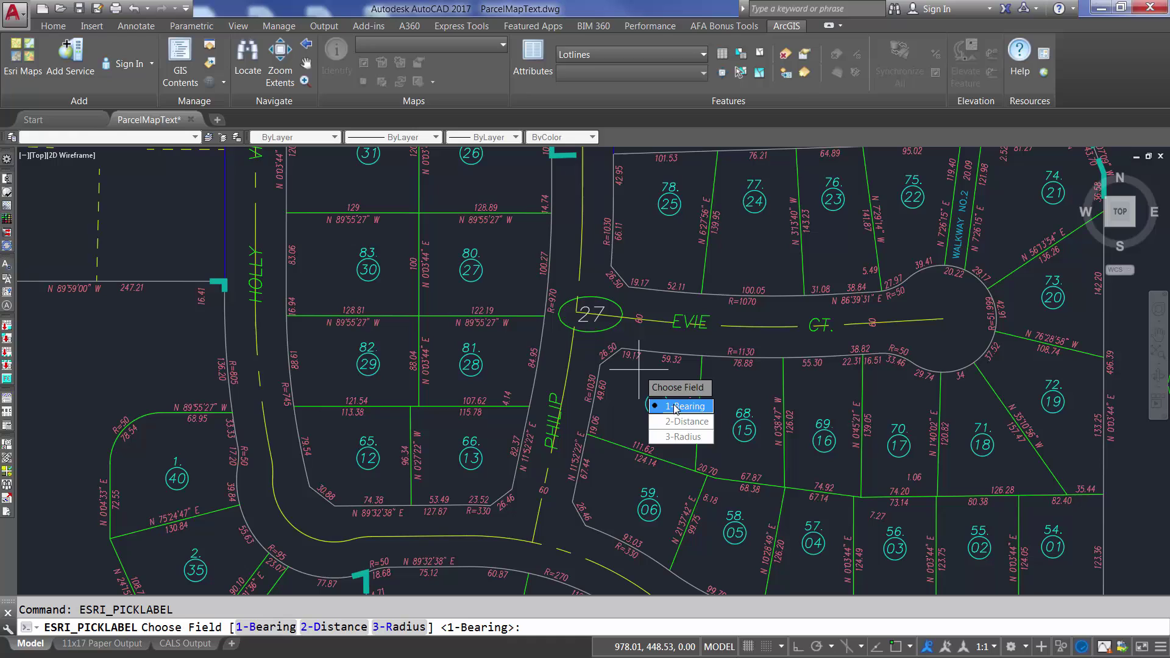
left_click(687, 421)
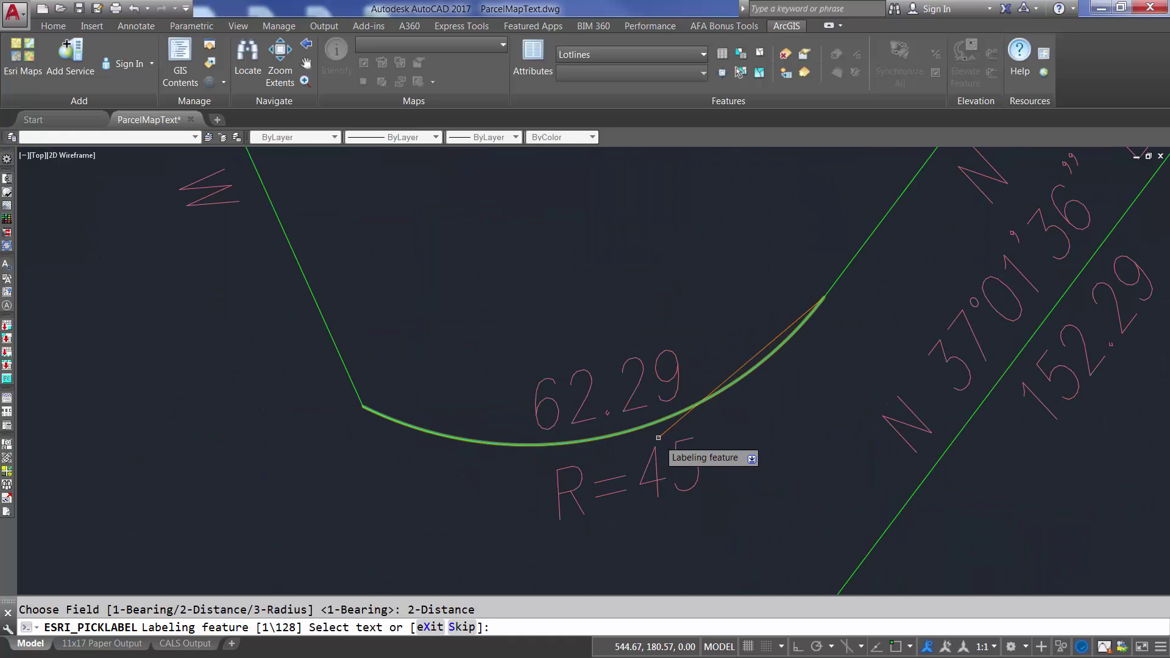
left_click(635, 393)
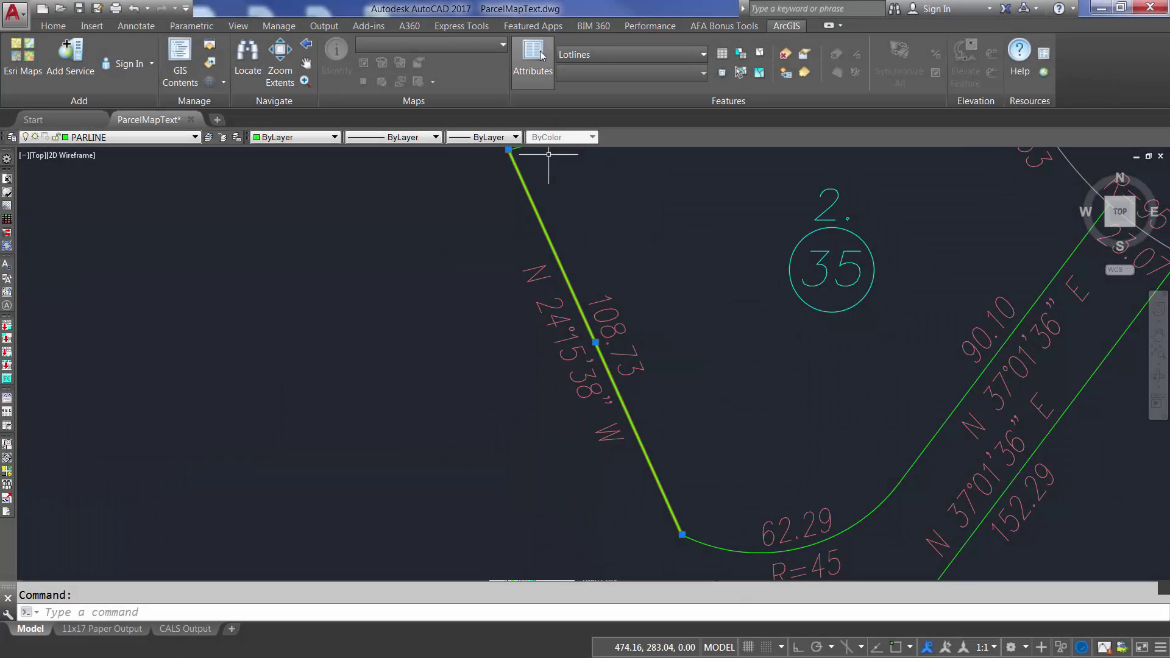
- Edit the lot line's Distance attribute from 108.73 to 108
left_click(532, 57)
left_click_drag(137, 194, 125, 193)
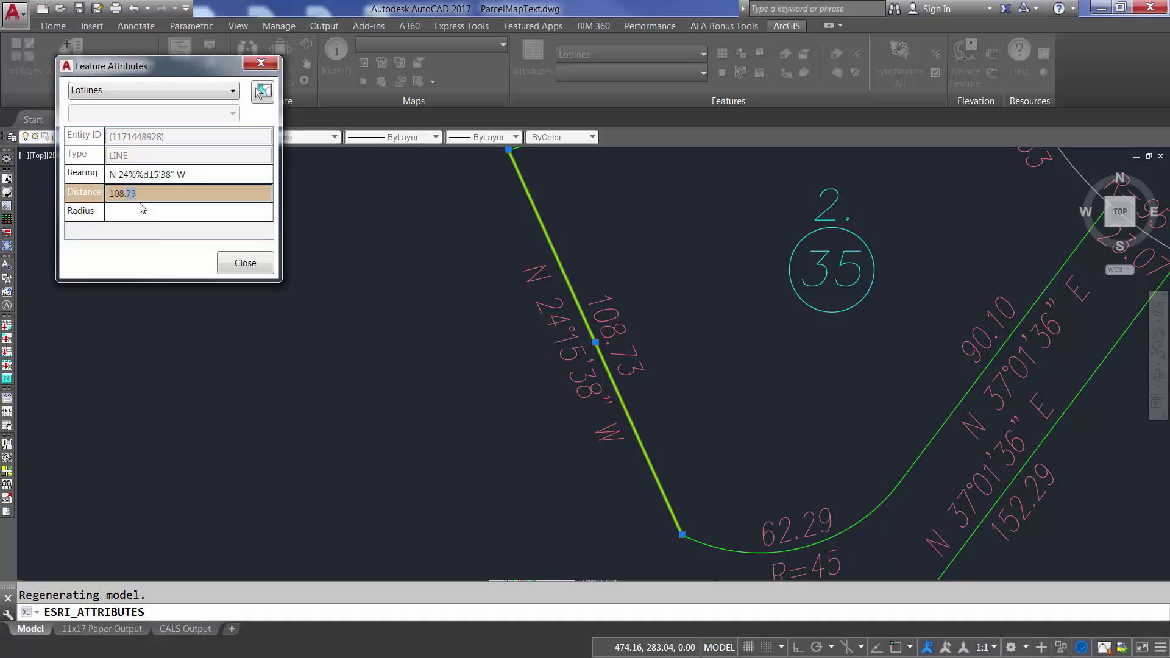
key("BackSpace")
key("BackSpace")
left_click(243, 263)
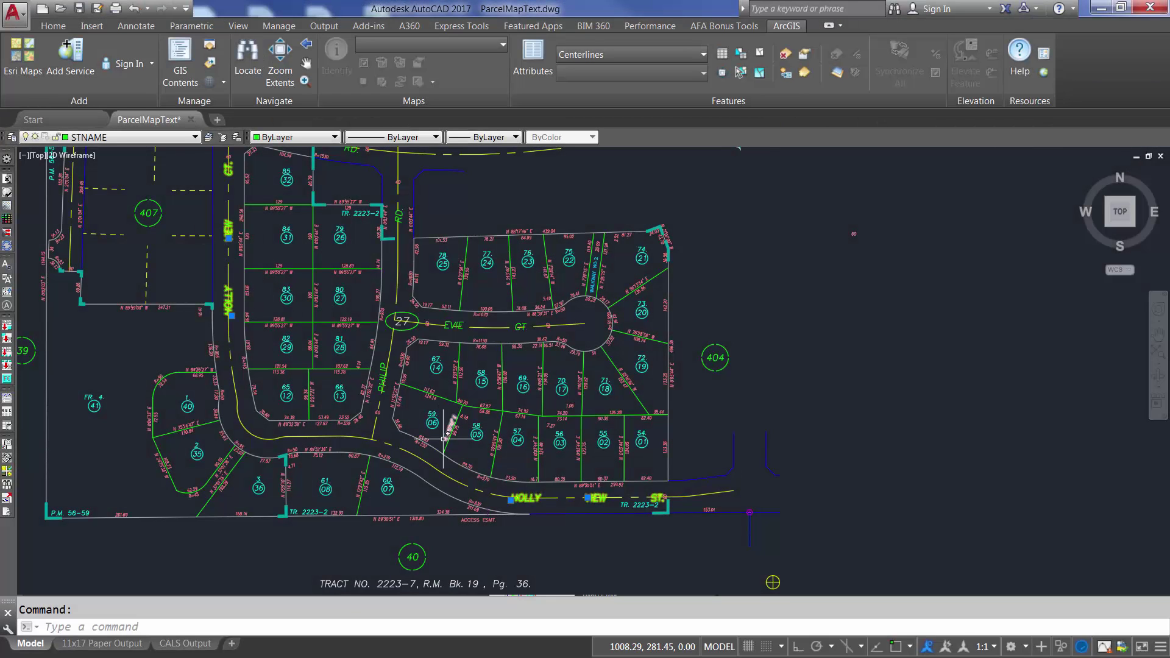
- Relate the street name text to its feature with the ESRI_R command
type("esri)")
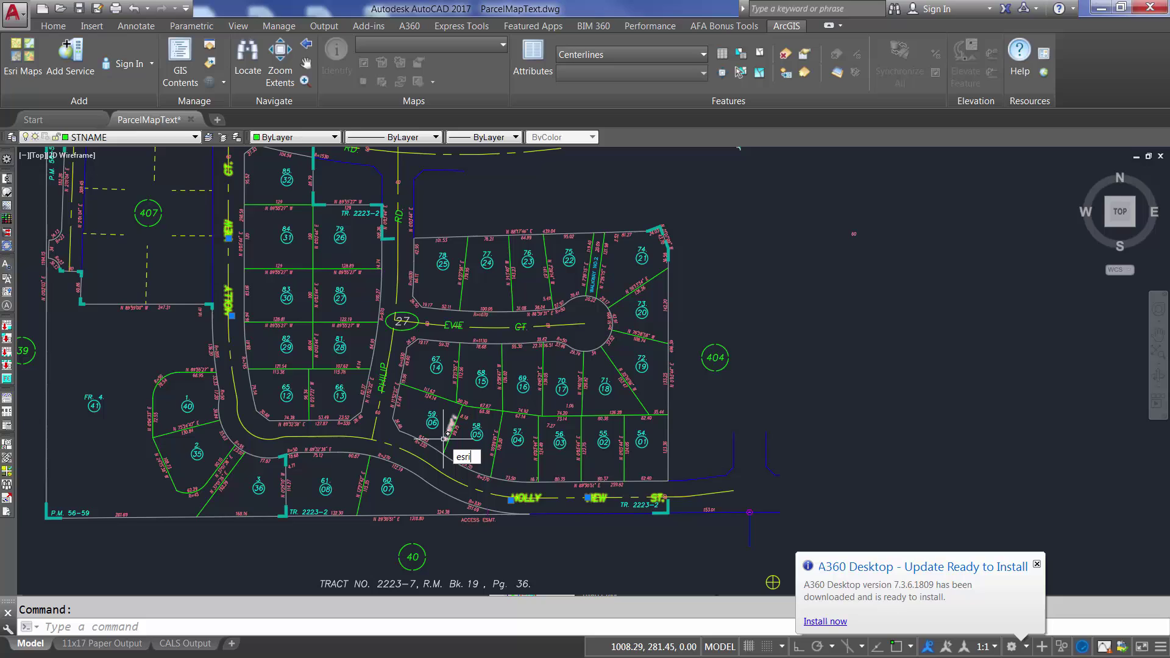
key("BackSpace")
type("_r")
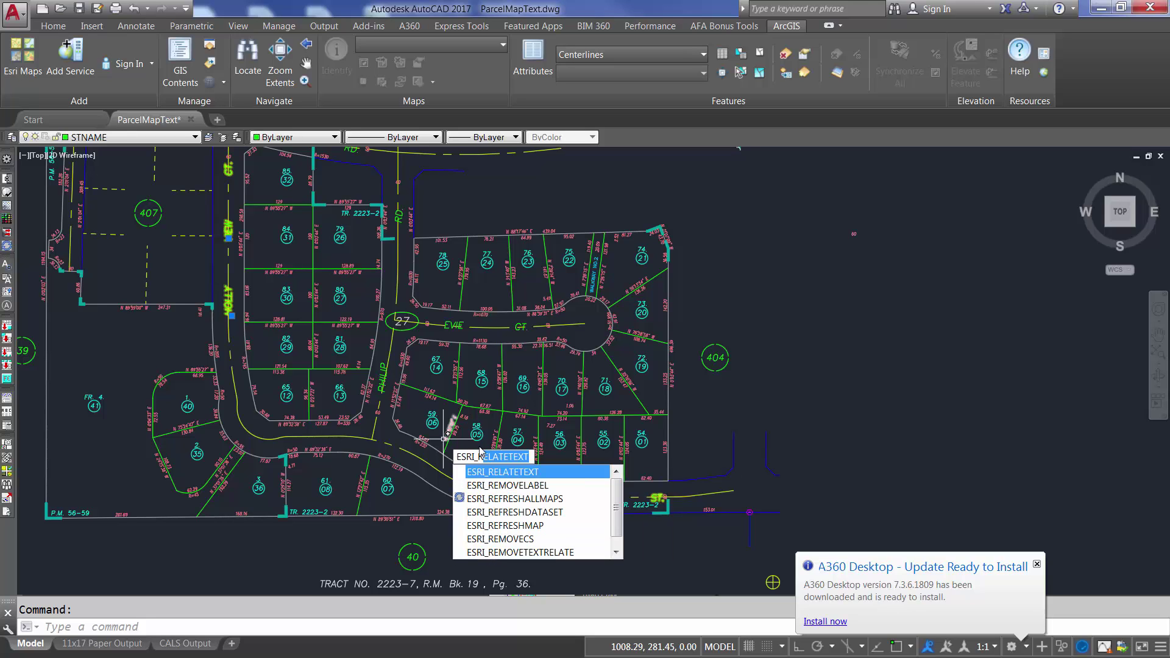
left_click(502, 470)
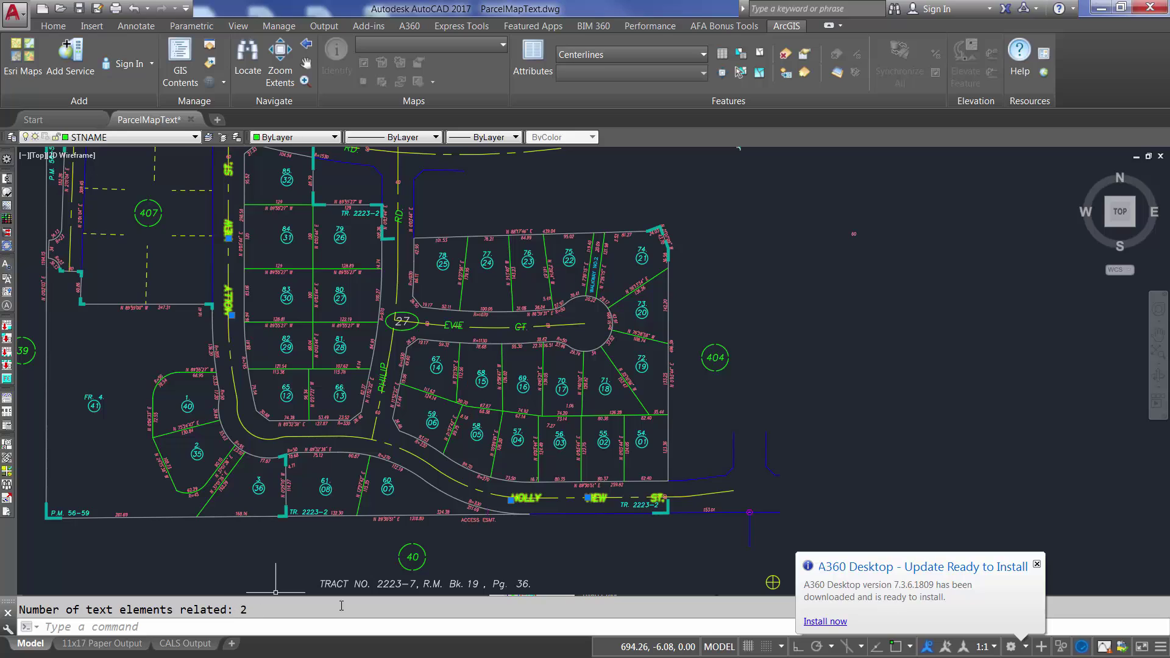
key("Escape")
- Change the street label HOLLY VIEW ST. to HOLLY VIEW CT
double_click(658, 500)
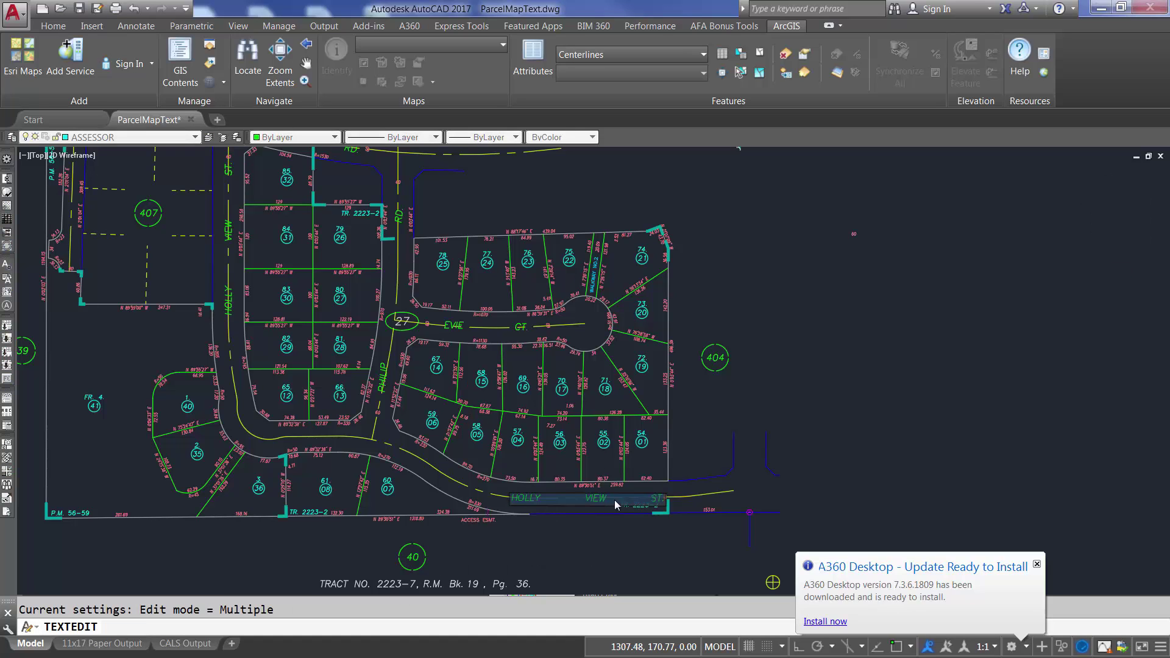
left_click(661, 501)
key("BackSpace")
key("BackSpace")
key("BackSpace")
type("CD.")
key("BackSpace")
key("BackSpace")
type("T.")
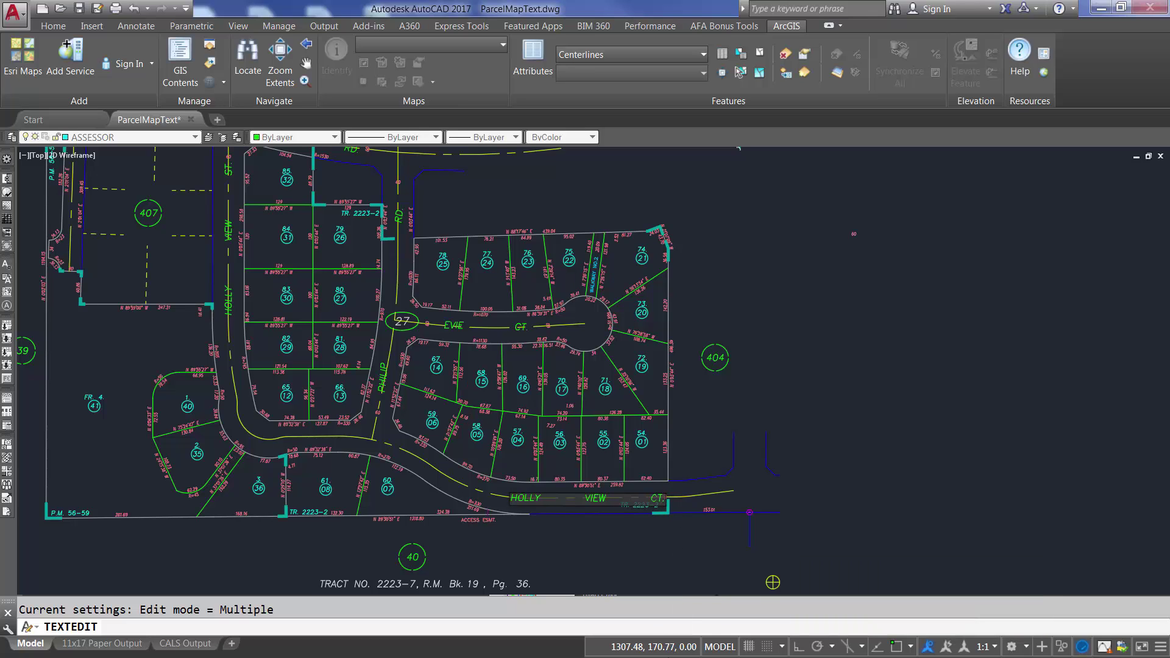
left_click(220, 171)
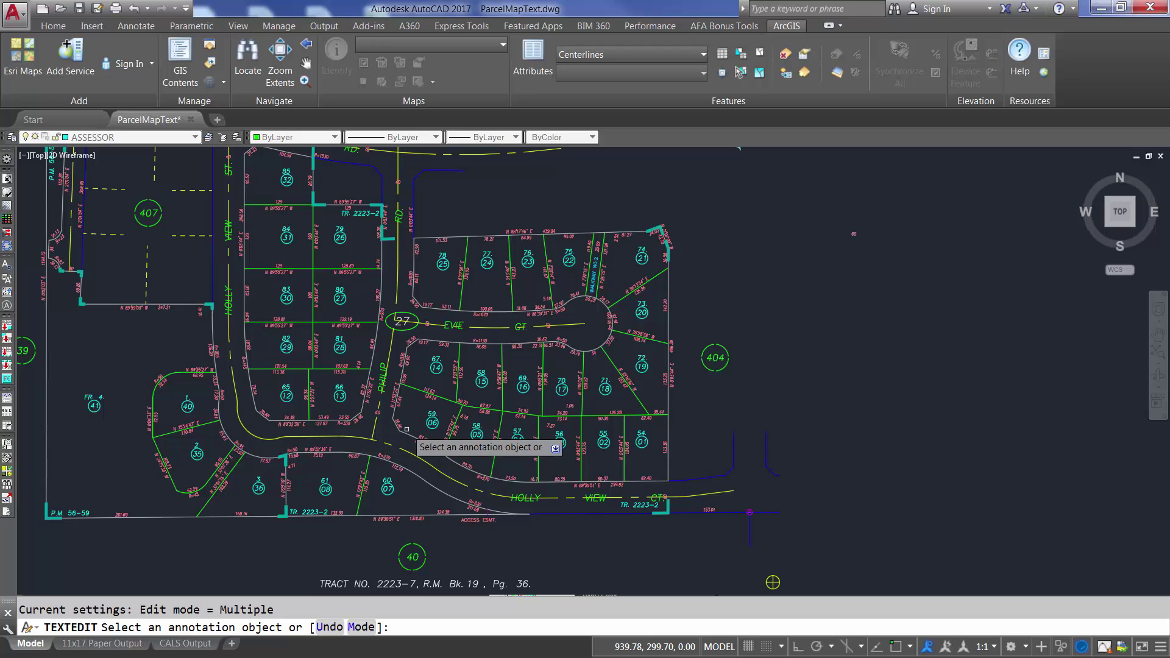
key("Return")
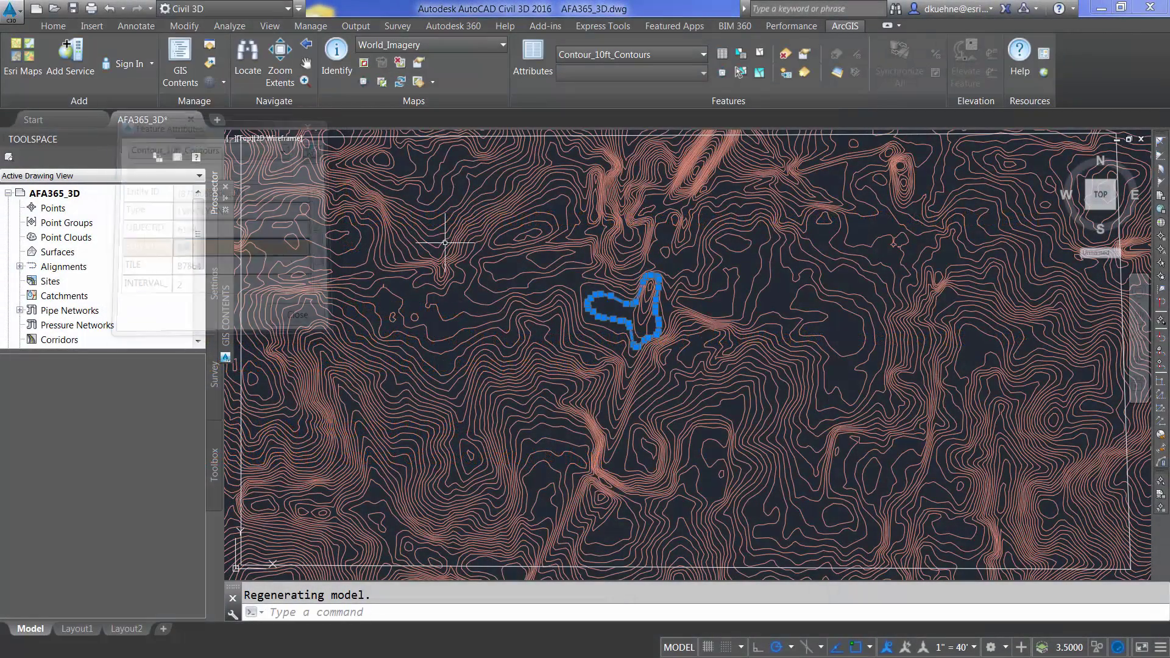
- Run ESRI_ELEVATETOFIELD with the ELEVATION field and window-select all 183 contours
key("Escape")
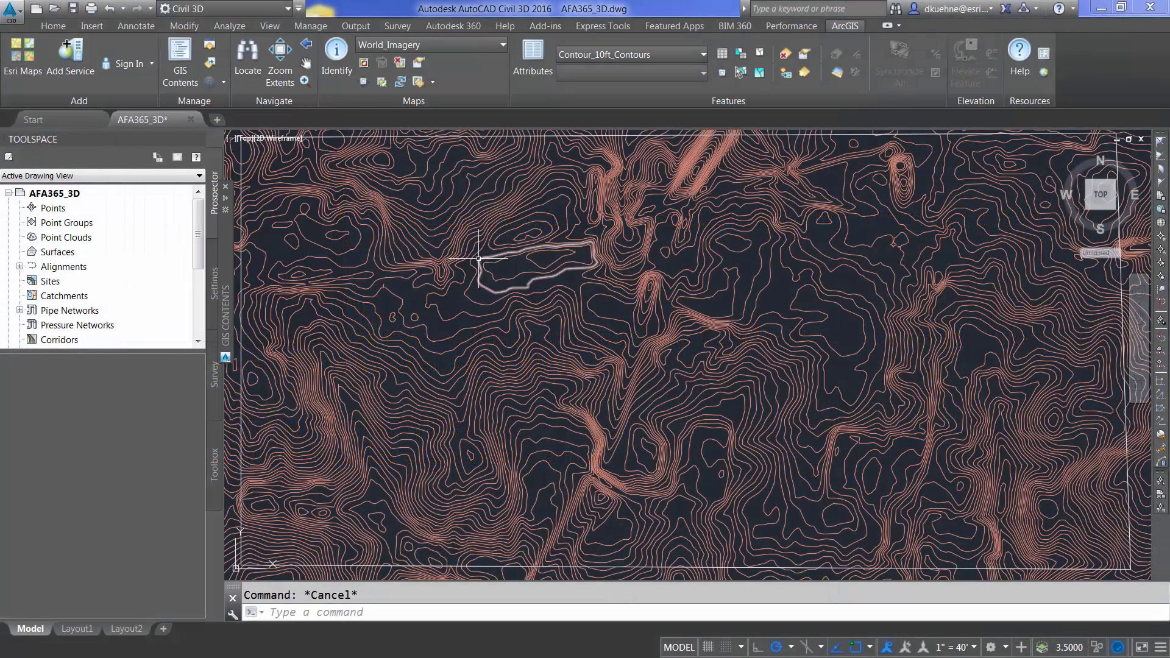
type("esri")
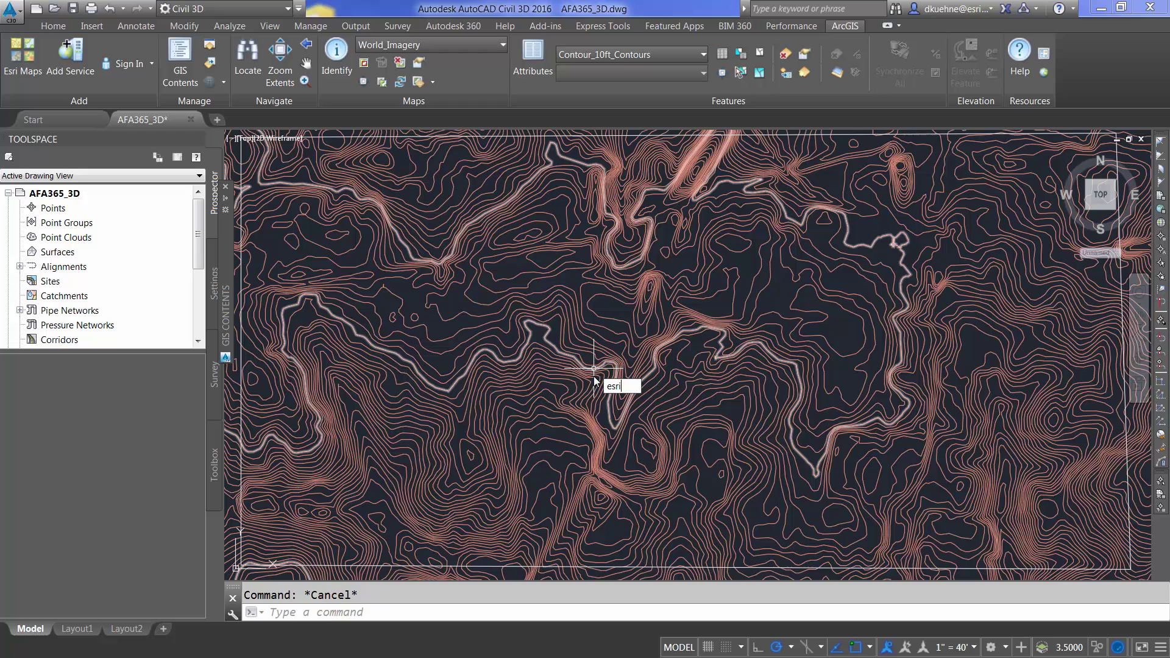
left_click(656, 407)
key("Return")
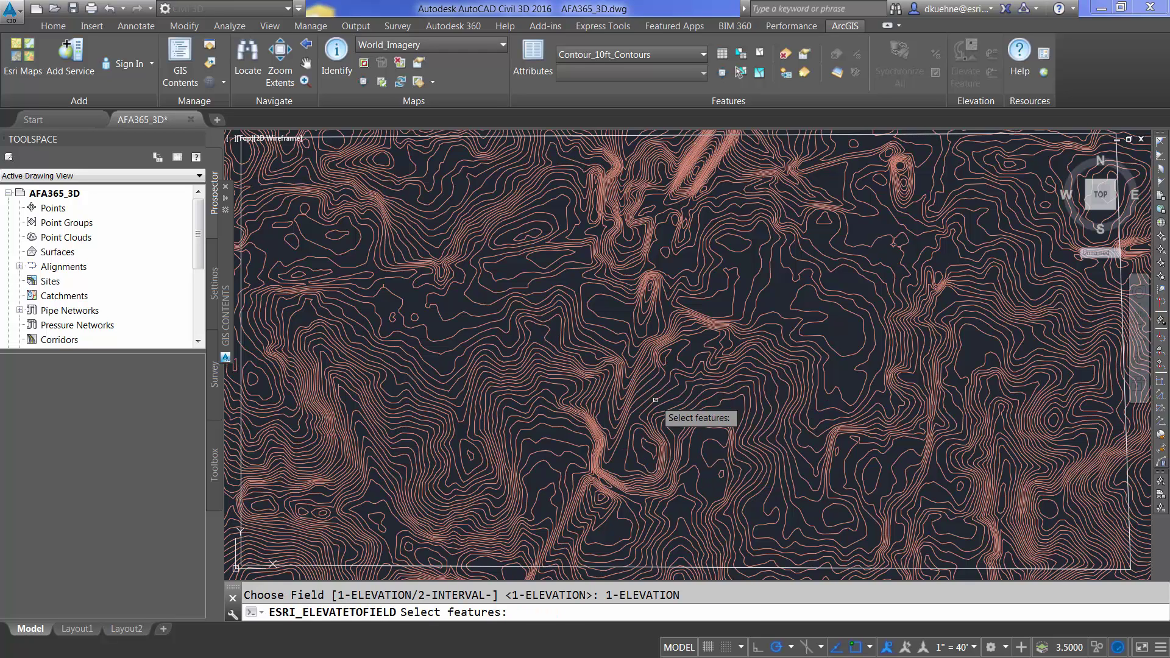
scroll(655, 400, "down", 8)
left_click(558, 240)
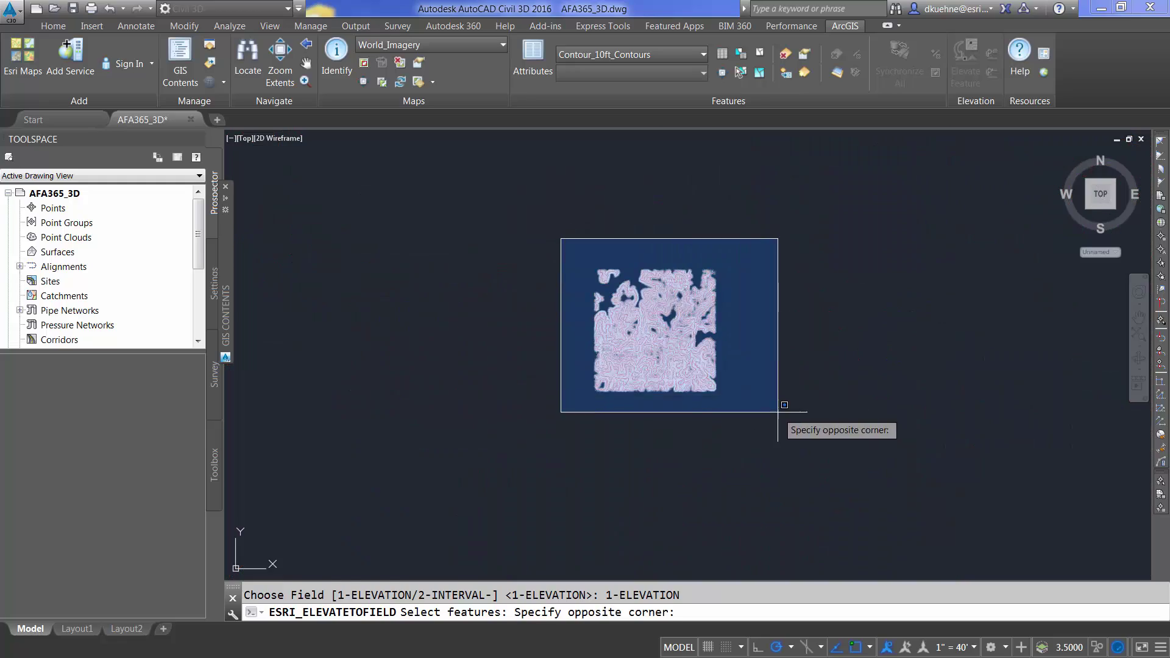
left_click(776, 404)
key("Return")
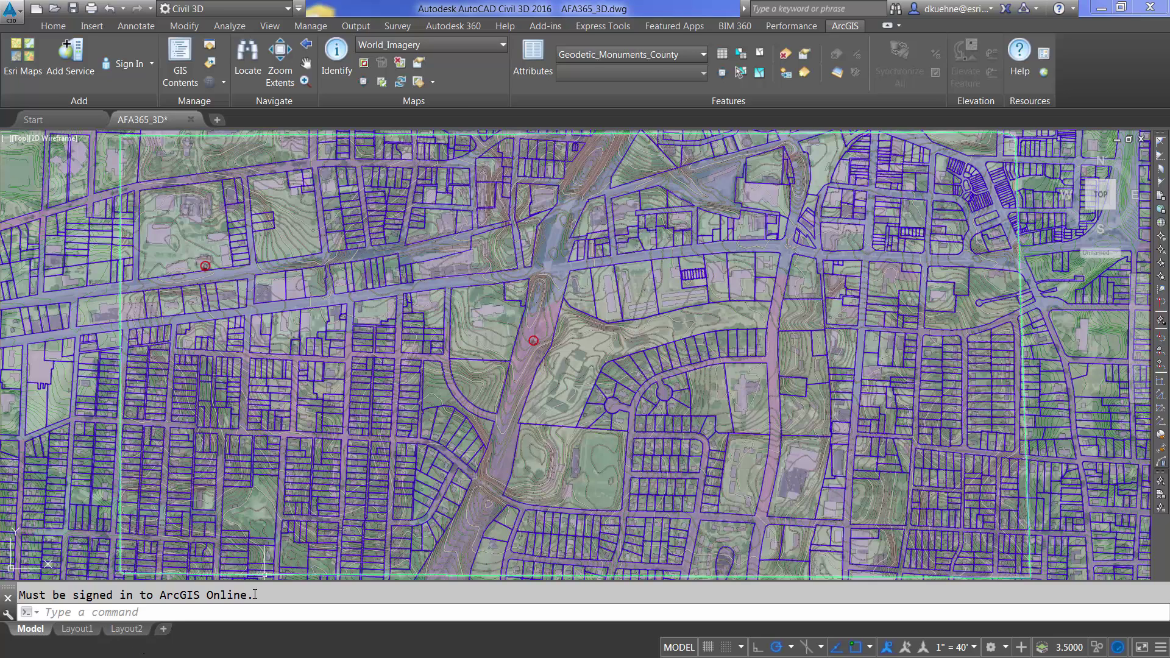
- Open the ArcGIS Online Sign In dialog and enter the account username
left_click_drag(255, 594, 67, 607)
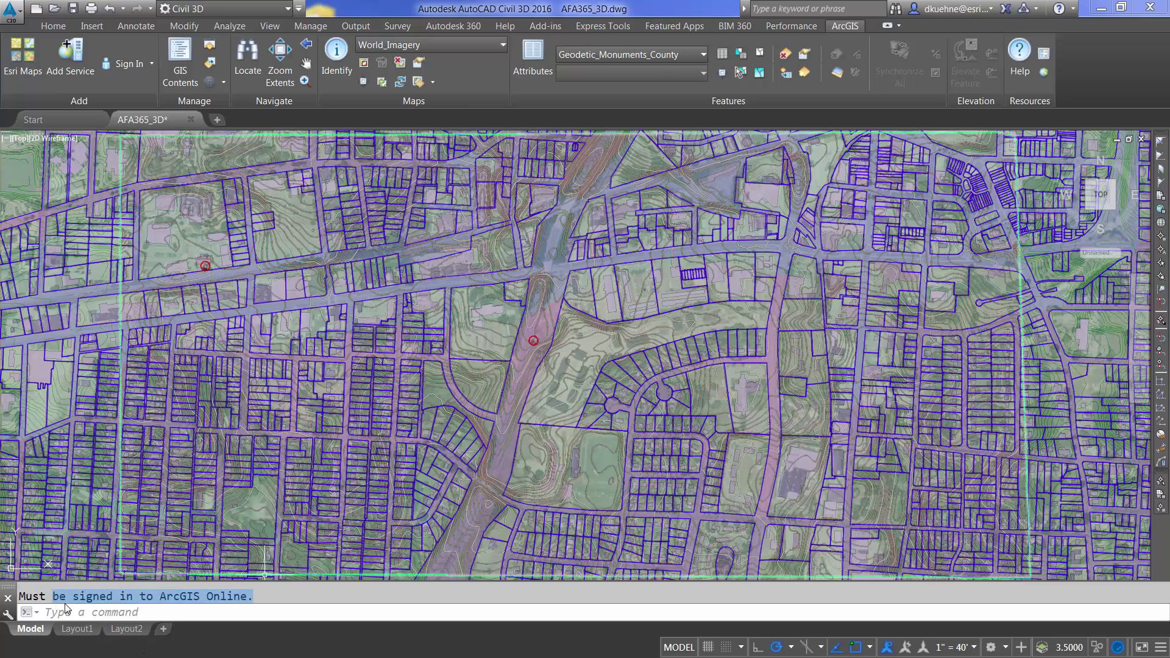
left_click(135, 64)
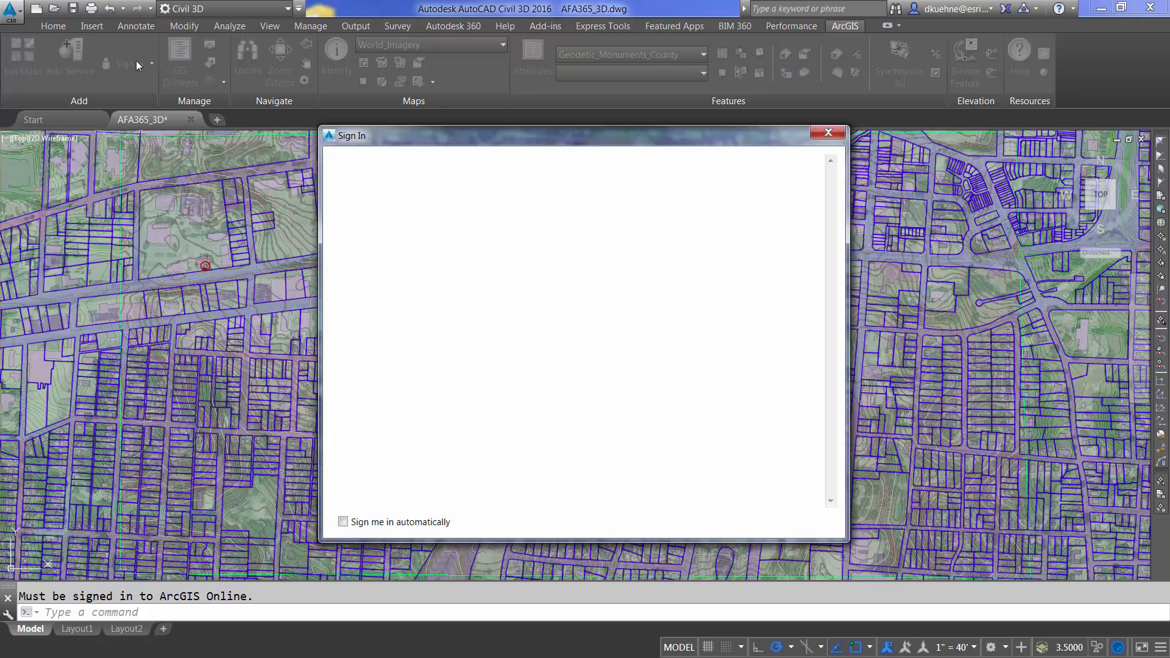
type("d")
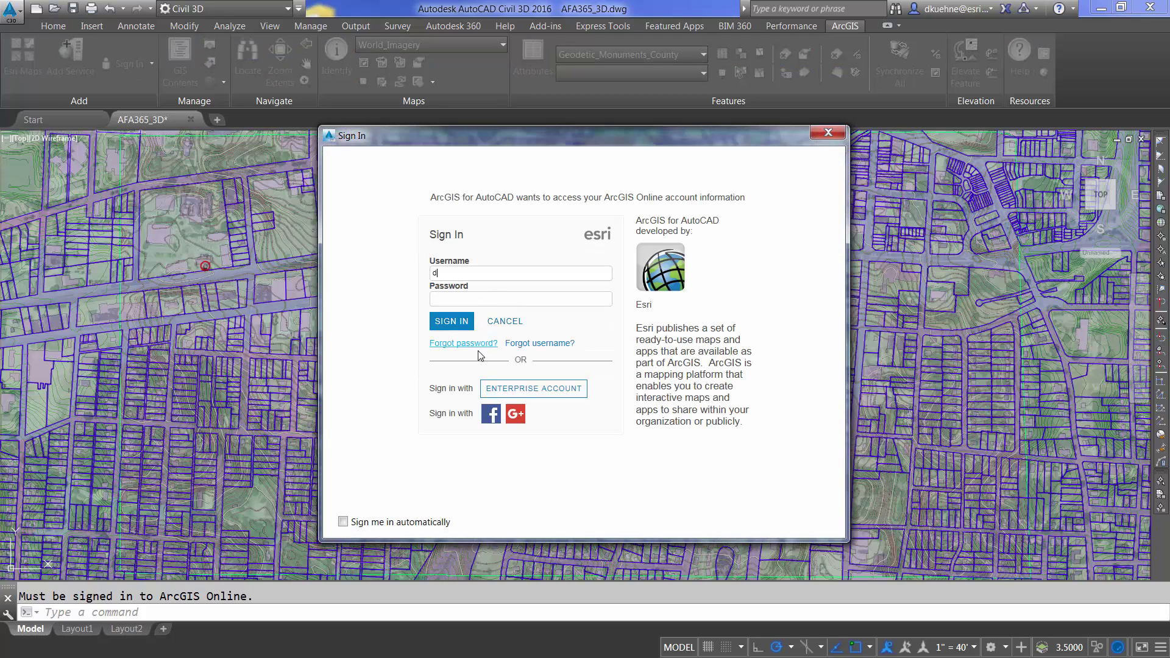
type("onk")
left_click(465, 298)
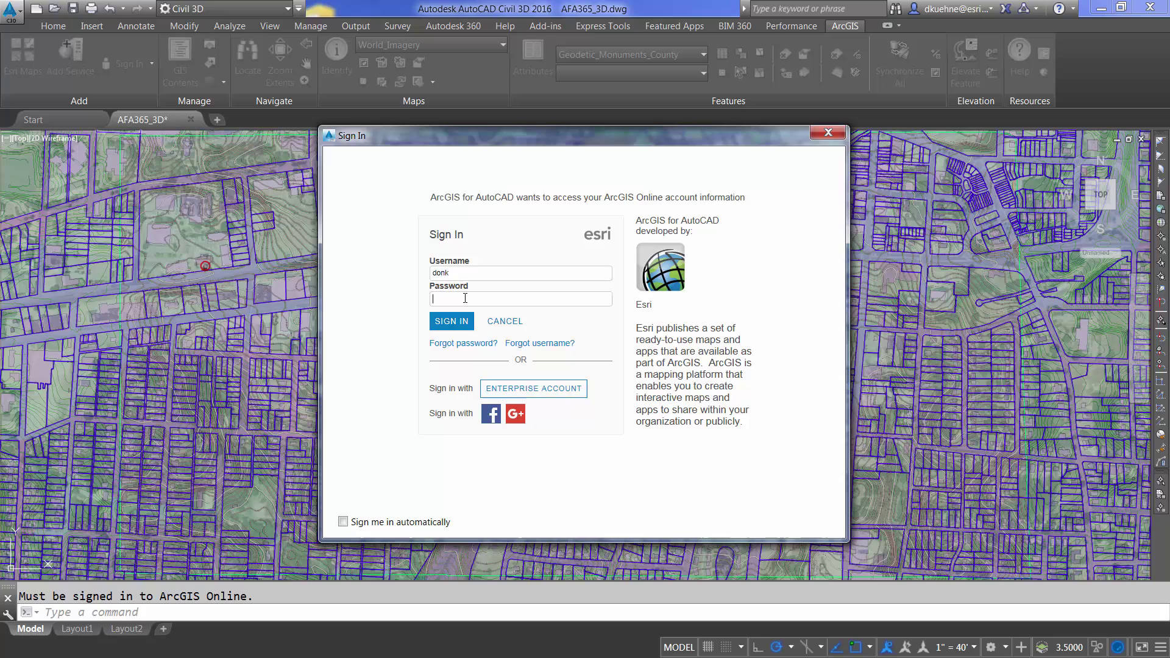
- Finish signing in, elevate the four monuments using Mean, and confirm a Z of 848.3637
type("*****")
left_click(461, 322)
type("e")
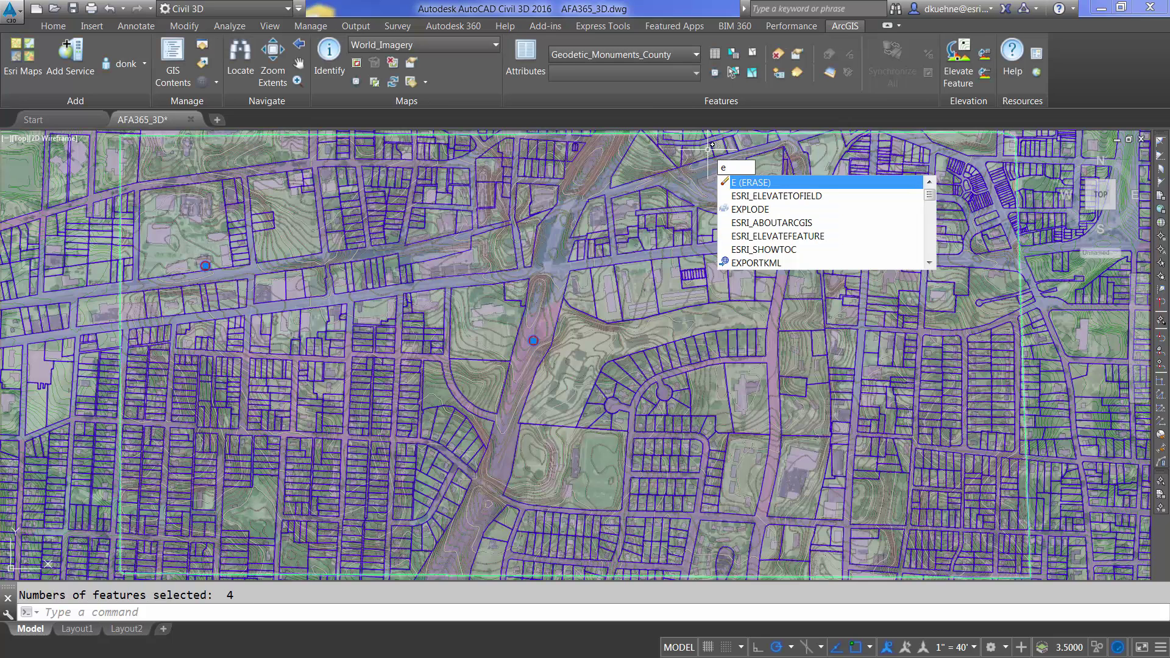
type("sri_elevat")
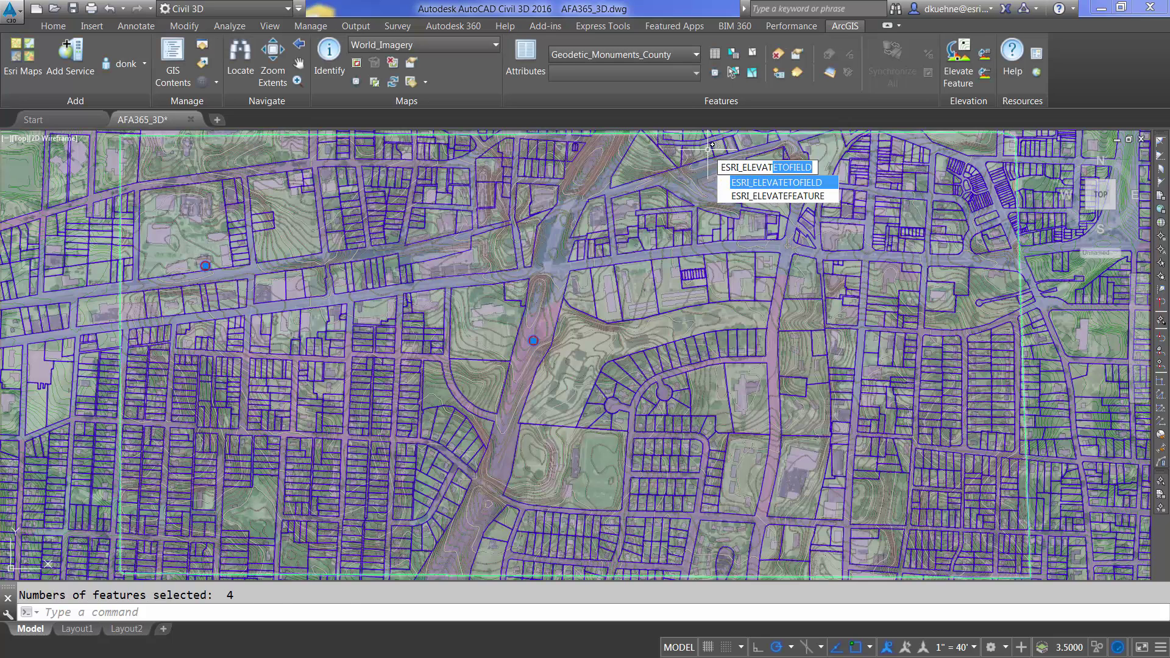
type("ef")
key("Return")
key("Return")
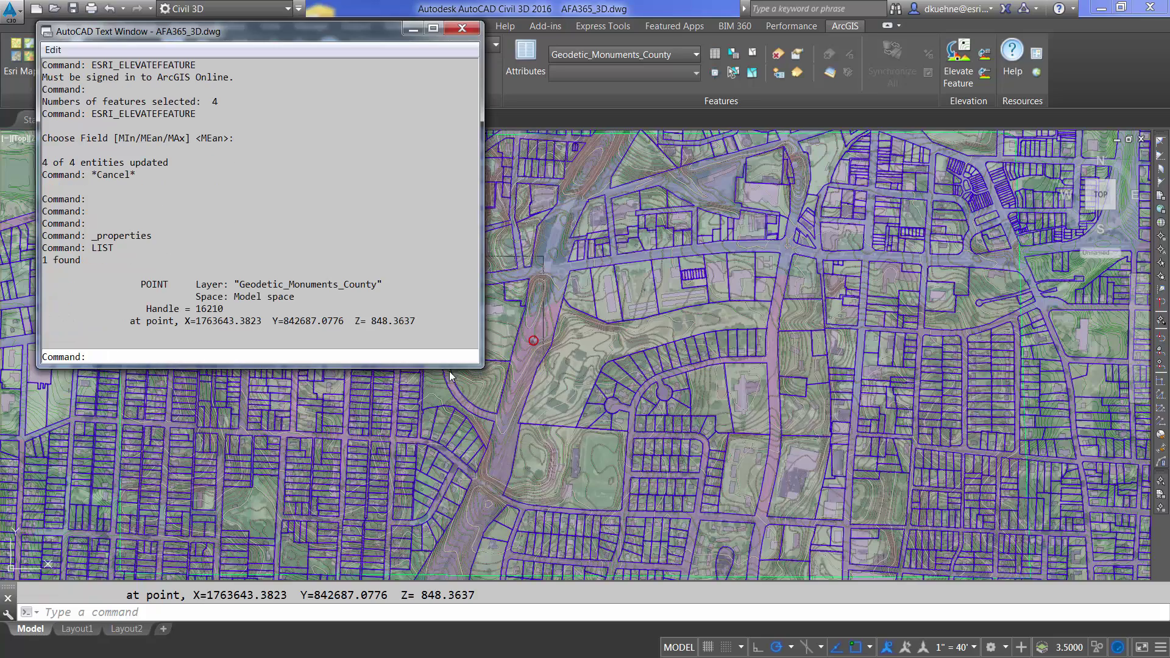
left_click_drag(416, 321, 348, 319)
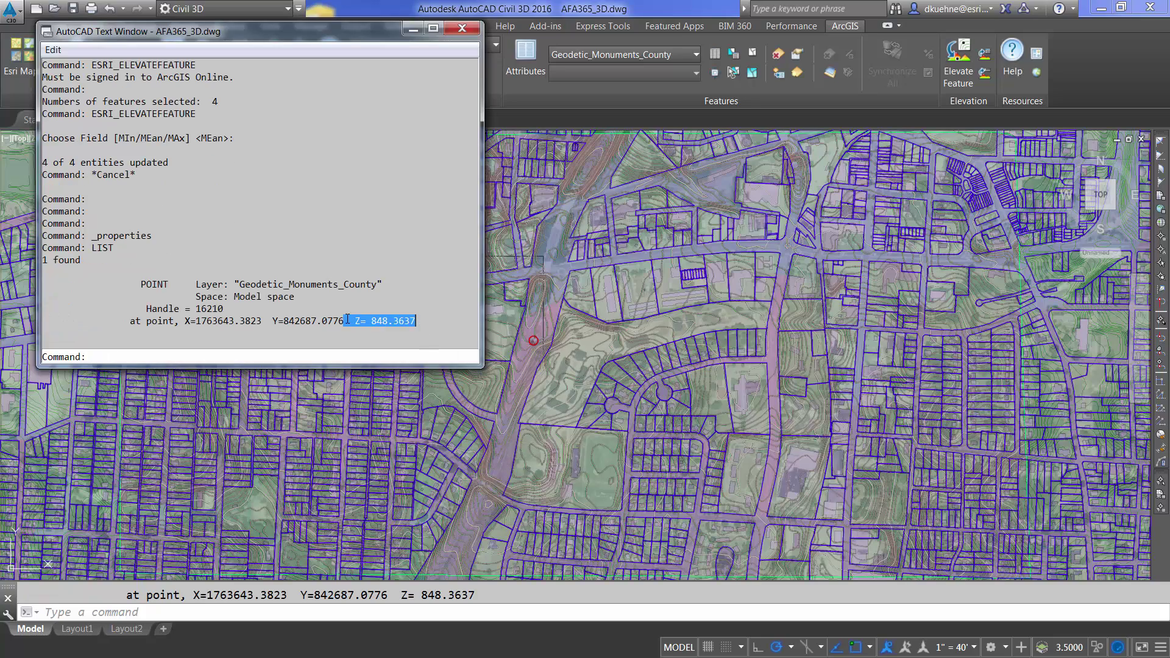
key("F2")
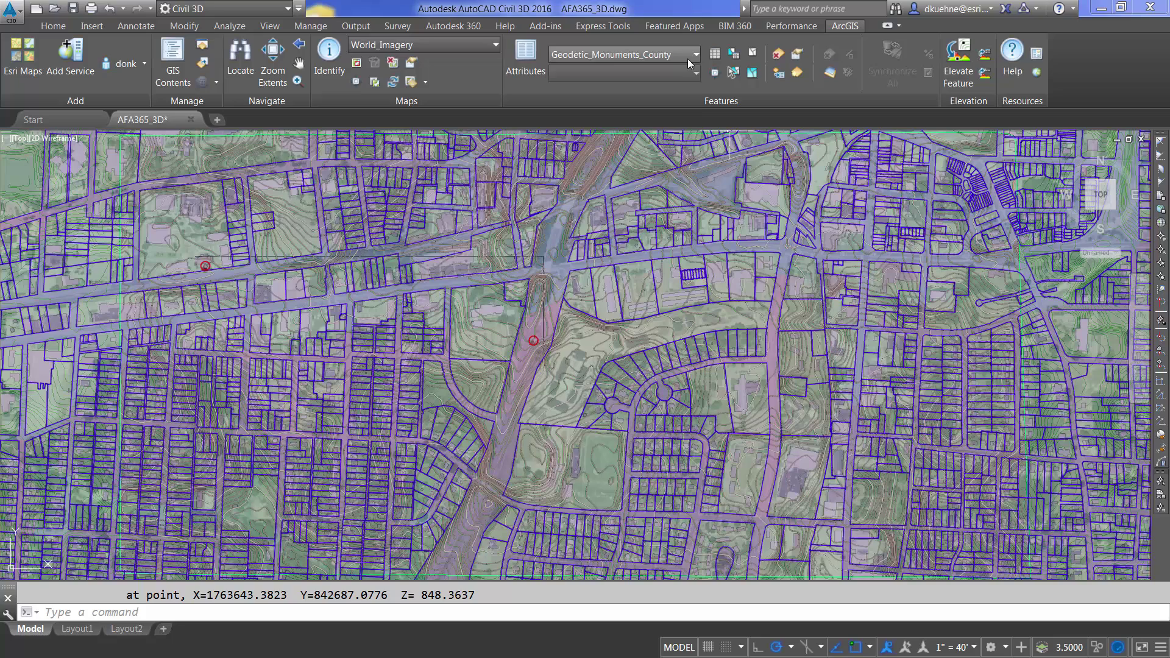
- Make Parcels_County current, add elevation properties to all its parcels, and enter MaxSlope threshold 15
left_click(687, 58)
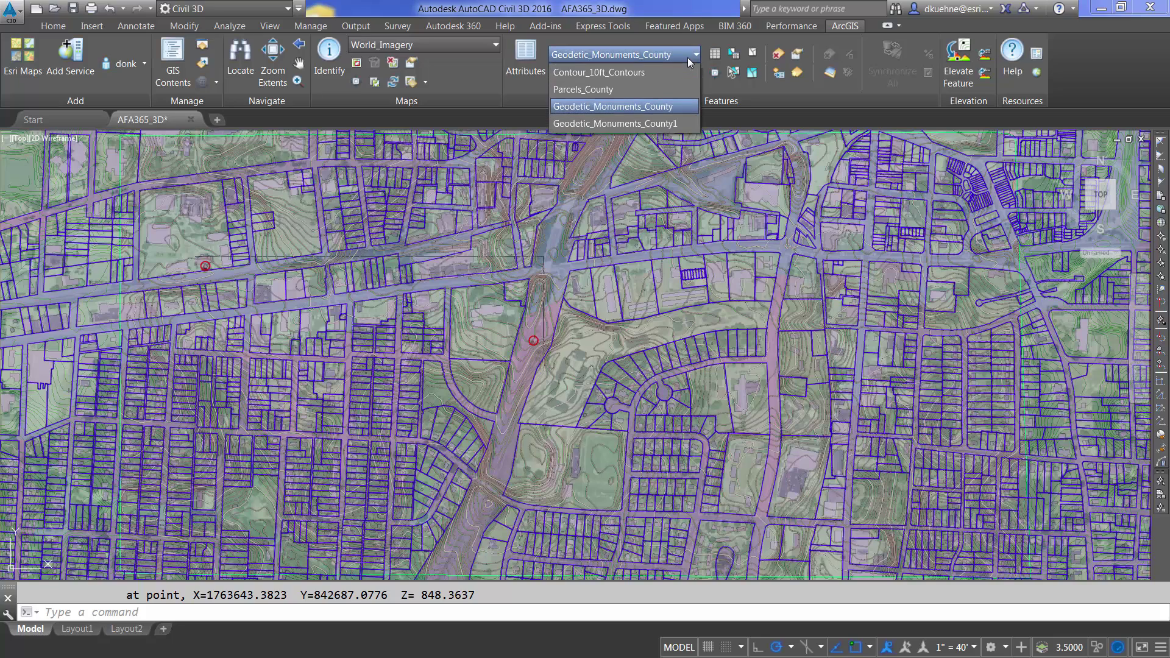
left_click(609, 90)
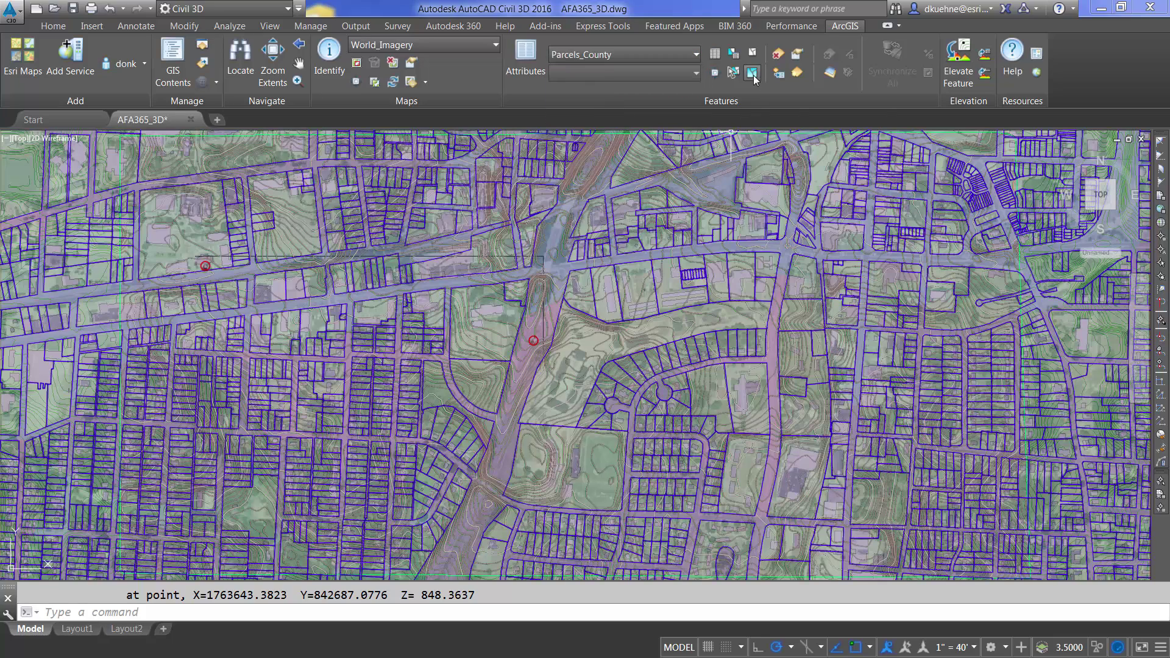
left_click(752, 72)
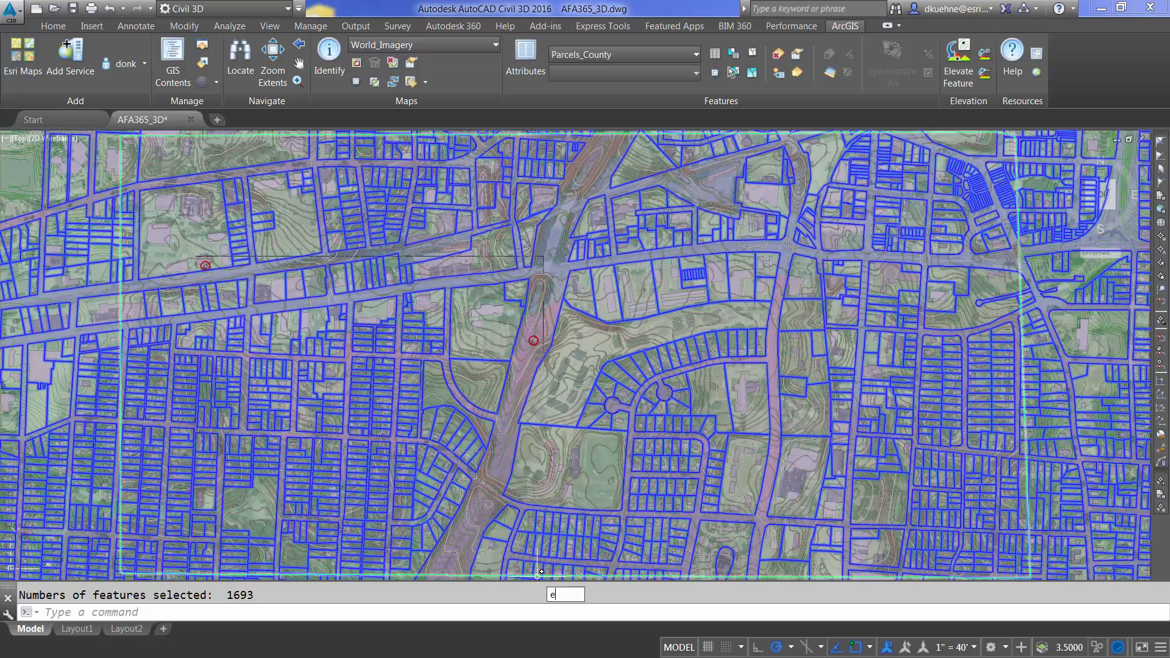
key("Return")
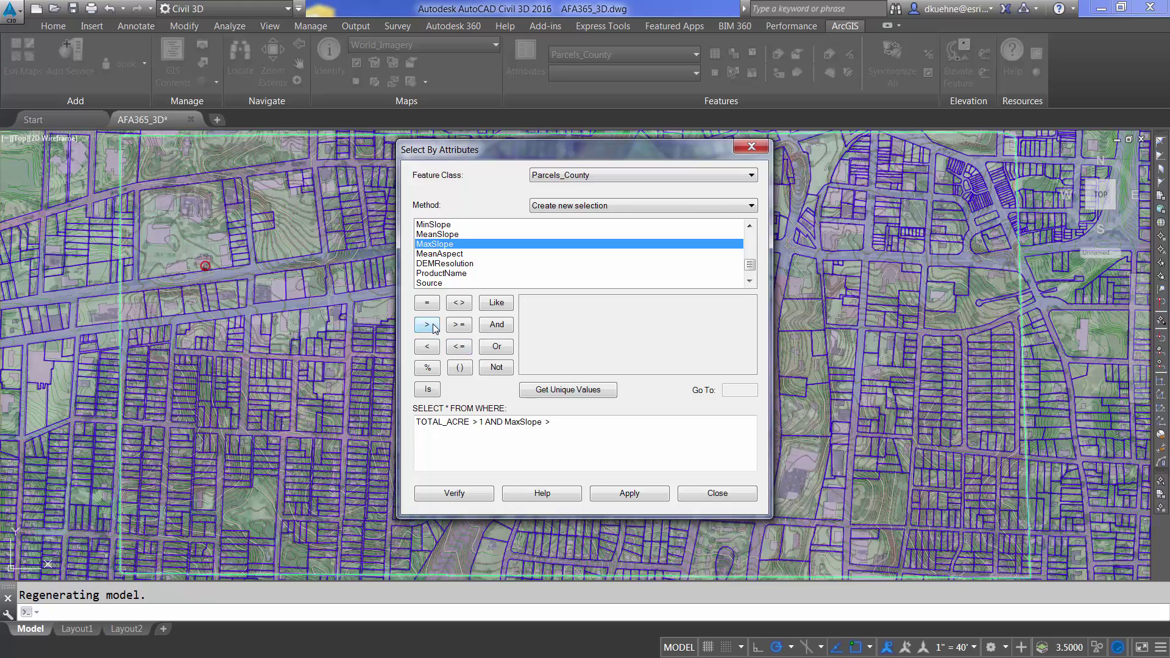
type("15")
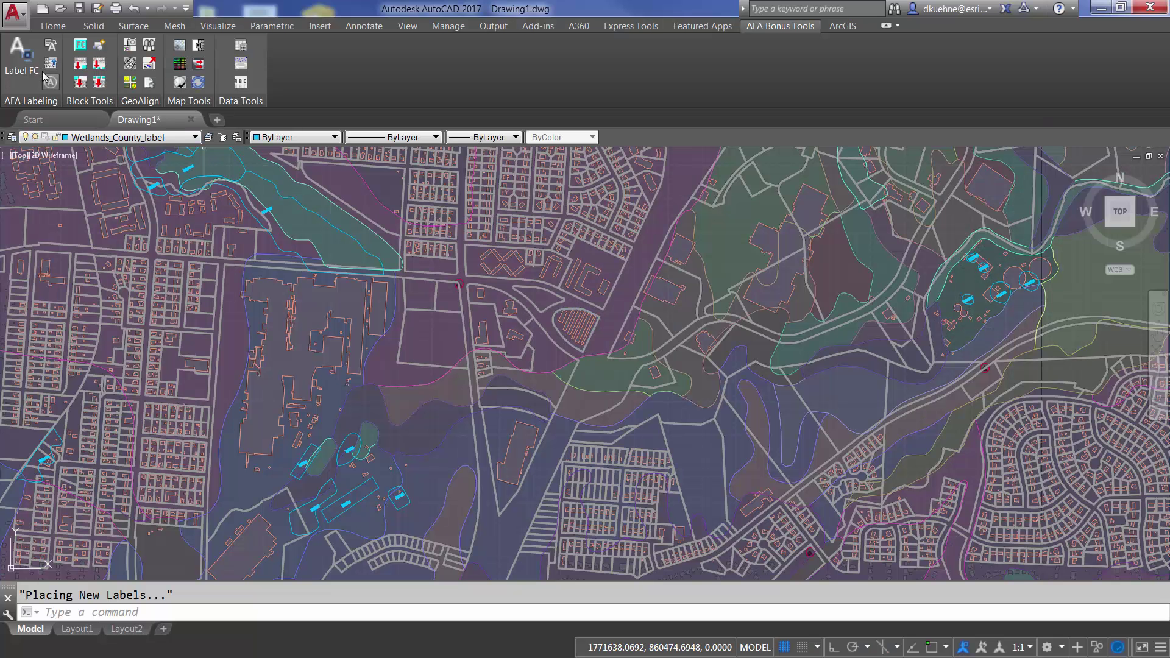
- Use Label FC to label all Buildings_County features by OBJECTID_1 at text size 20
left_click(30, 69)
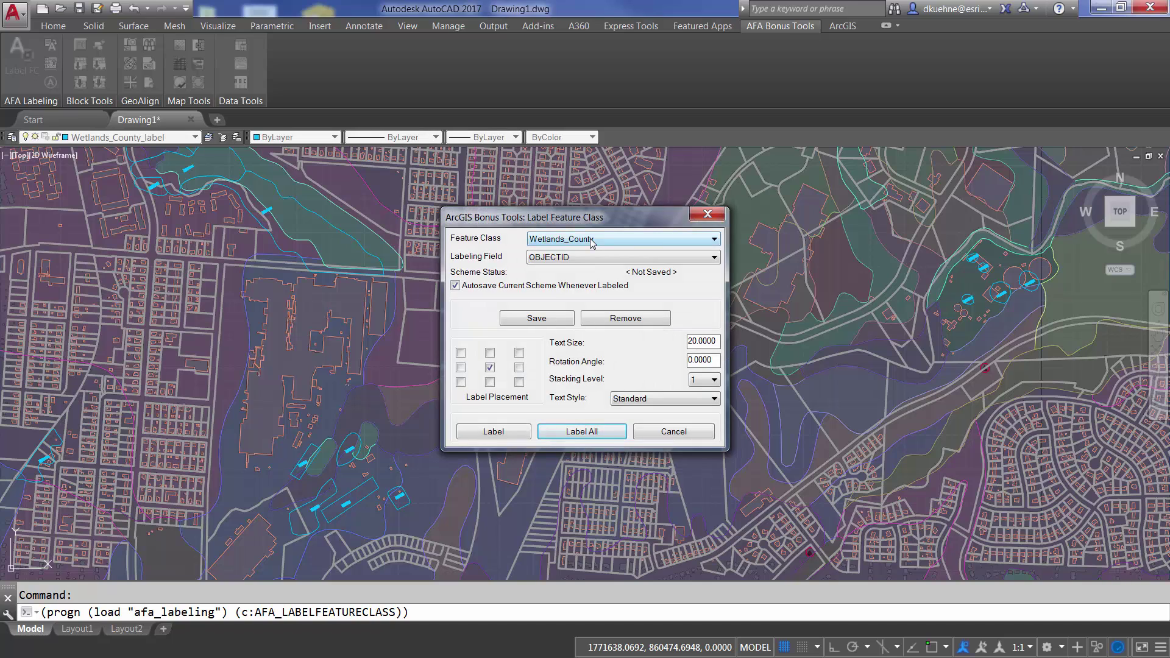
scroll(591, 241, "up", 2)
left_click(575, 240)
left_click(566, 252)
left_click(568, 433)
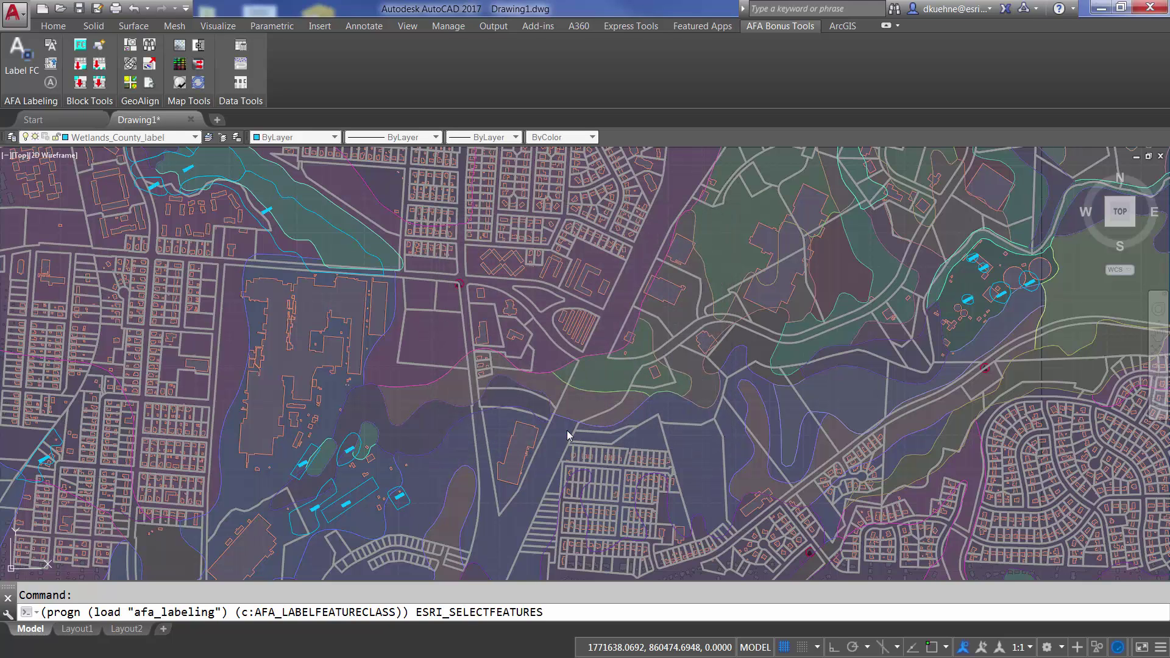